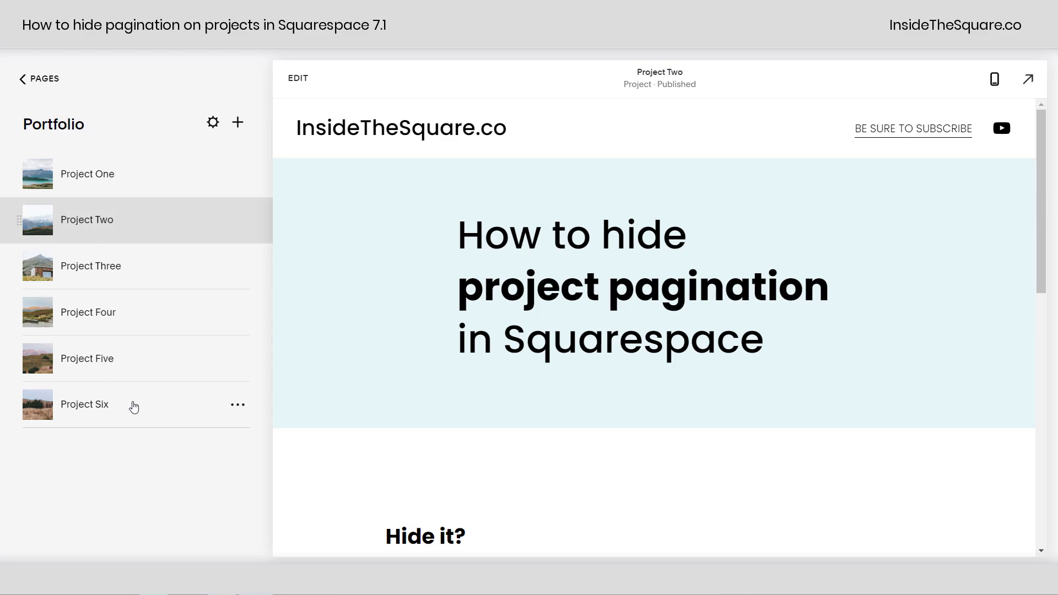
- Open the Project Two page from the Portfolio page preview
click(69, 125)
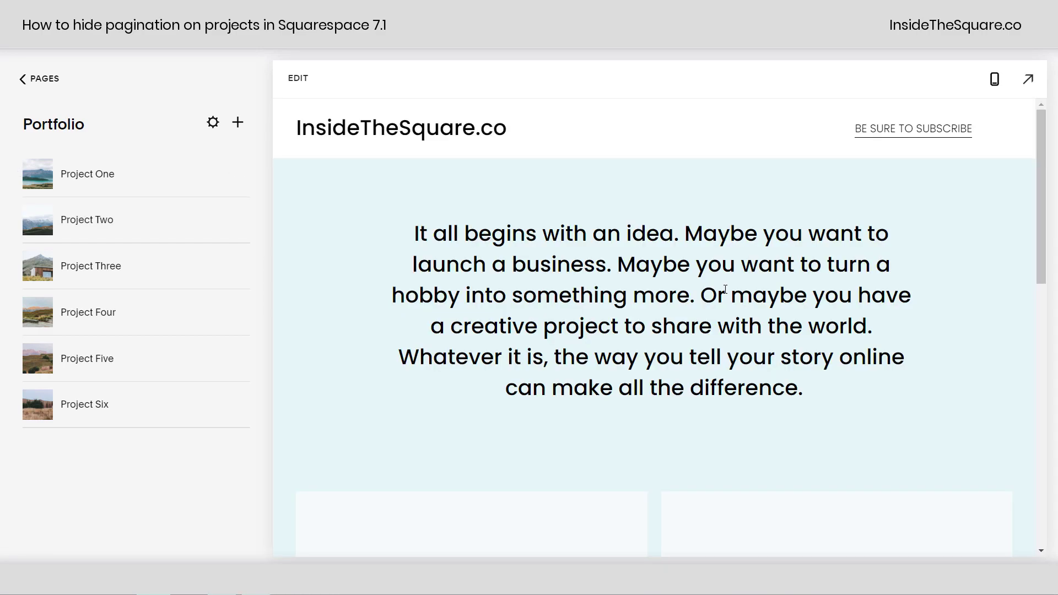
scroll(725, 290, down, 10)
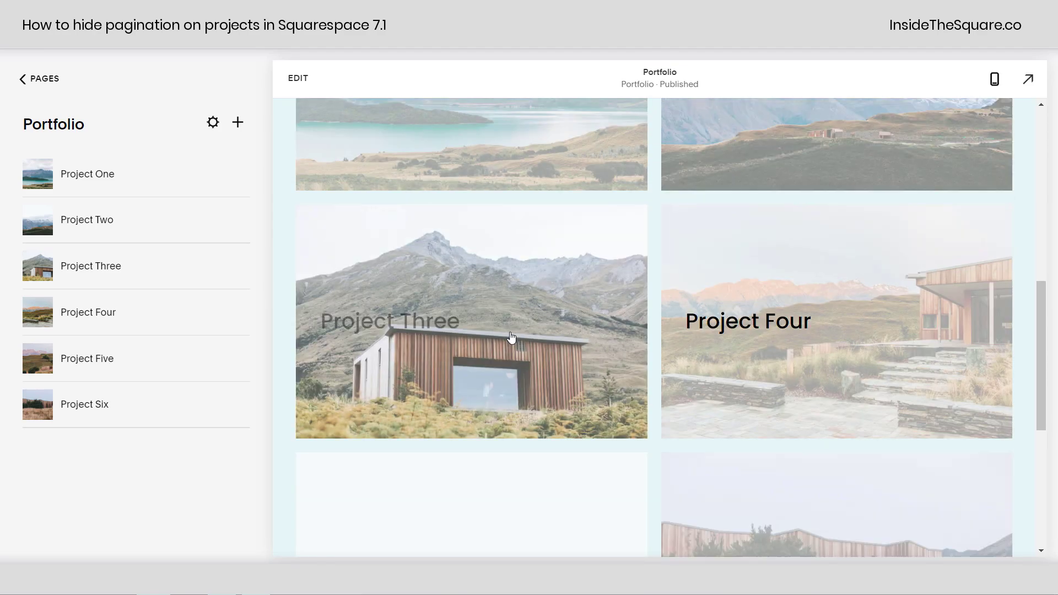
scroll(610, 354, up, 3)
click(801, 249)
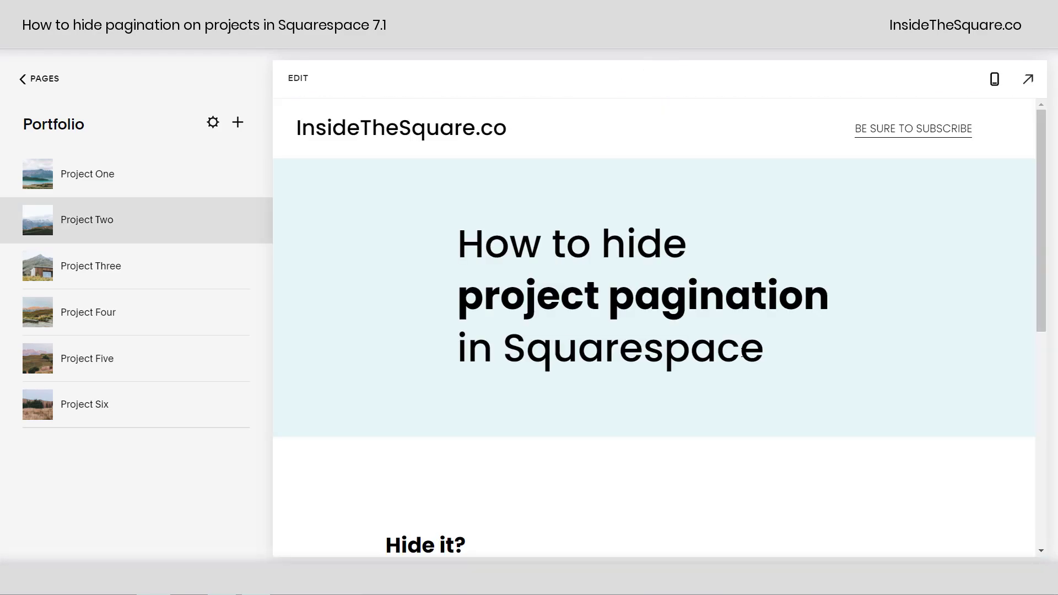
- Copy the .item-pagination-link{display:none} rule from Project Two's CSS snippets
scroll(719, 377, down, 10)
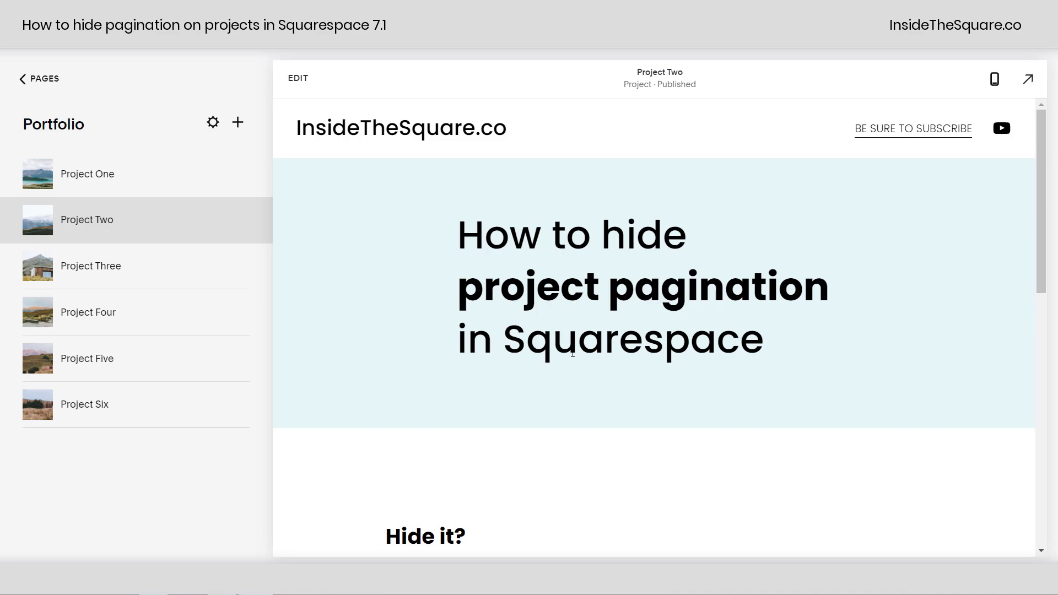
scroll(592, 371, down, 6)
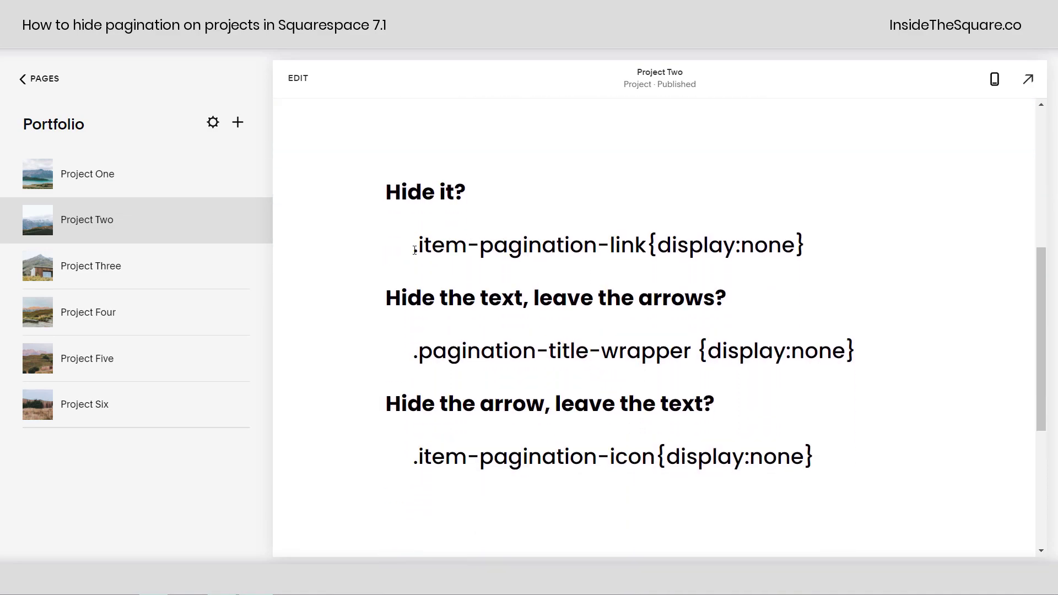
drag(414, 252, 819, 259)
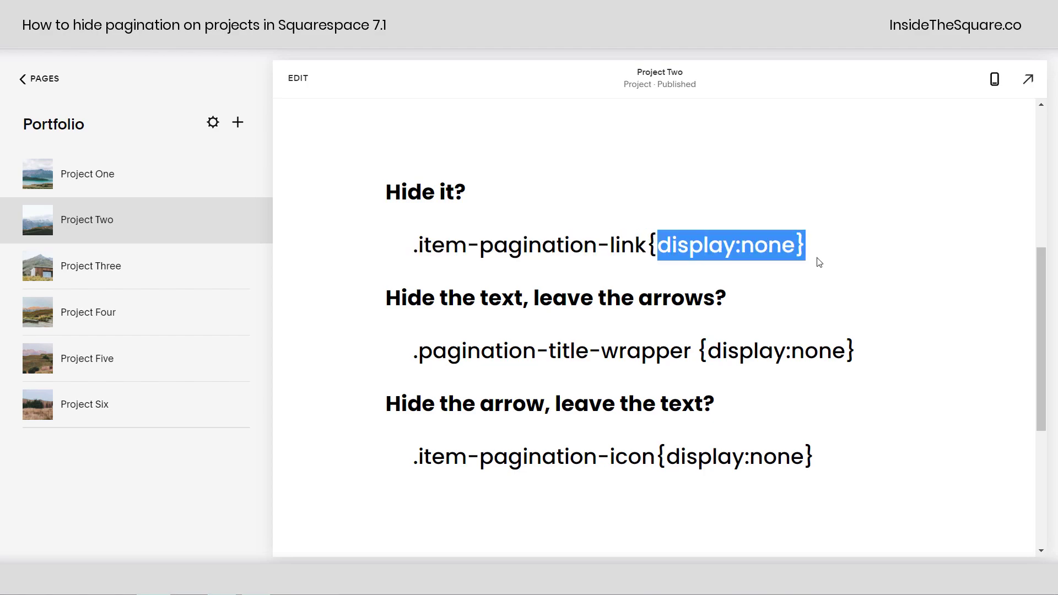
scroll(578, 290, down, 1)
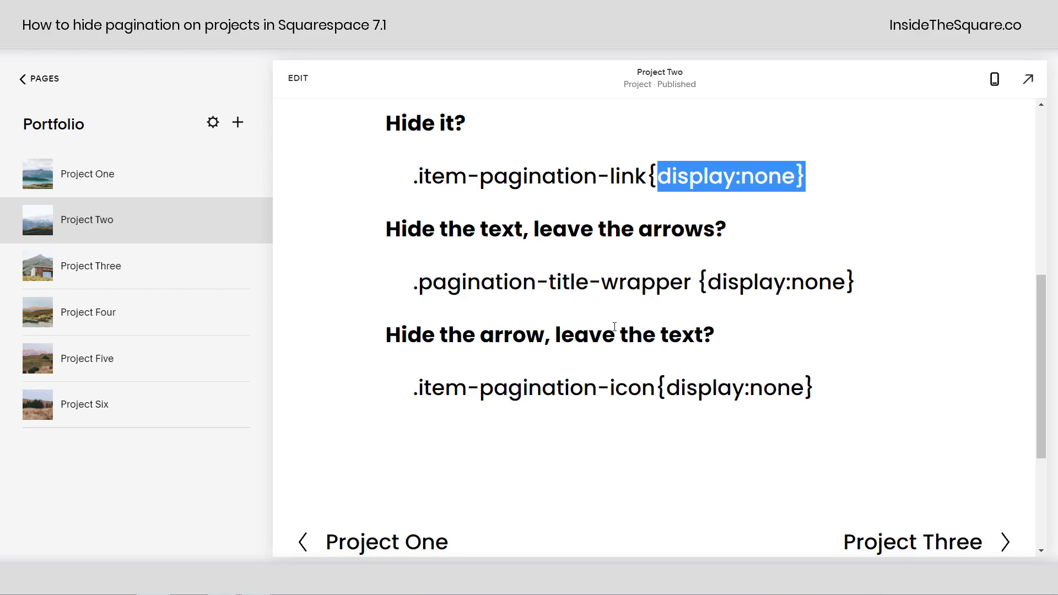
click(784, 228)
drag(810, 177, 409, 182)
key(ctrl+c)
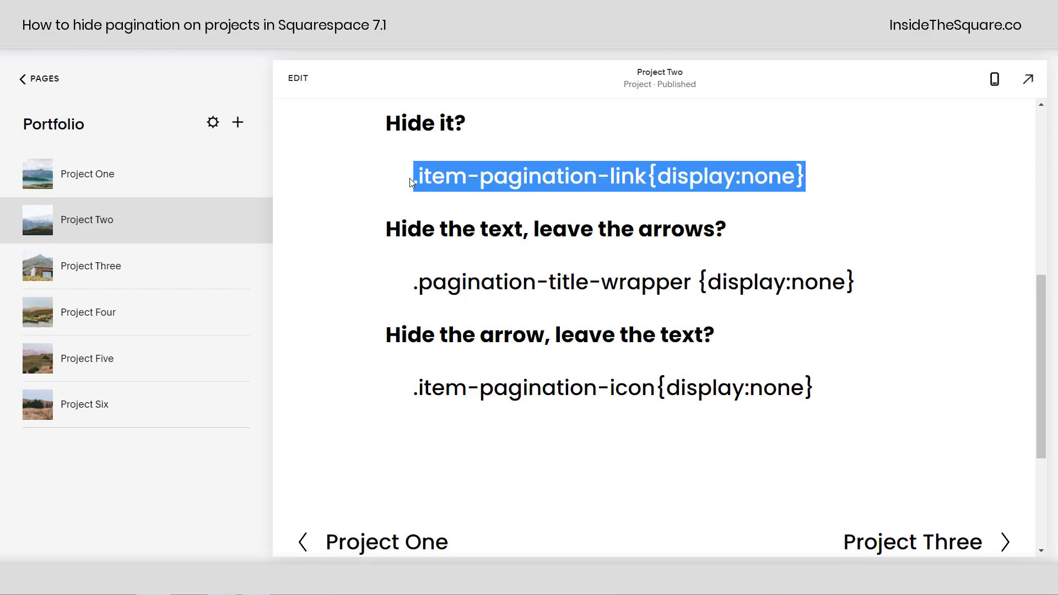
click(213, 130)
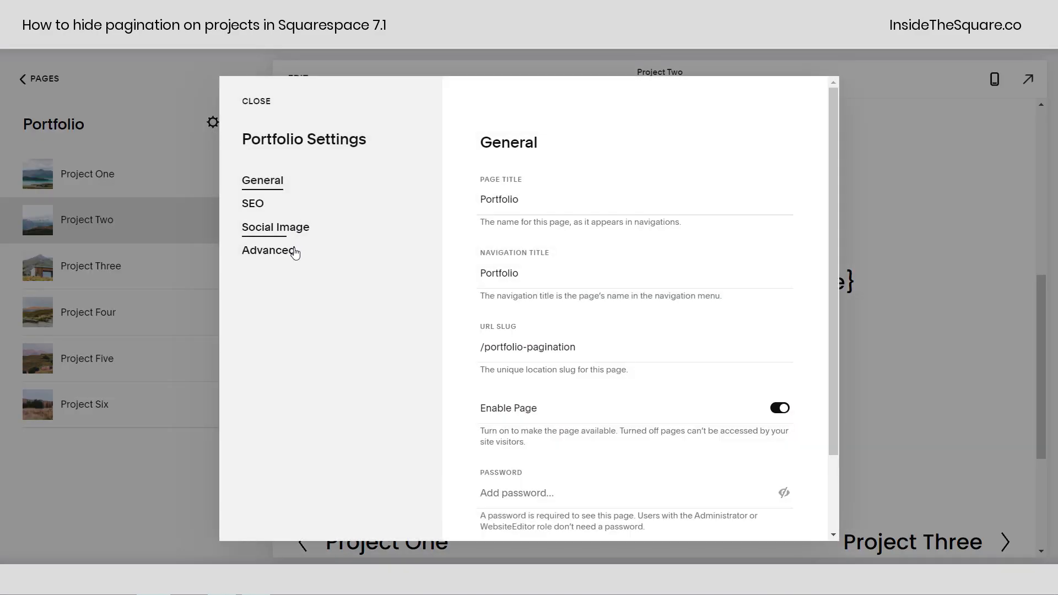
- Put <style>.item-pagination-link{display:none}</style> in the Portfolio header code injection and save
click(294, 252)
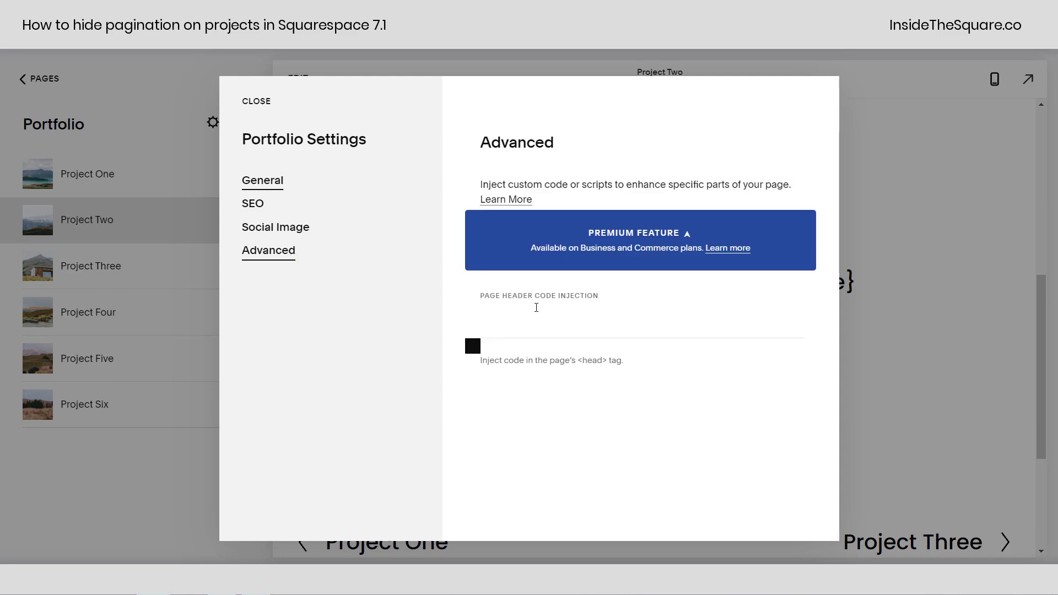
click(590, 320)
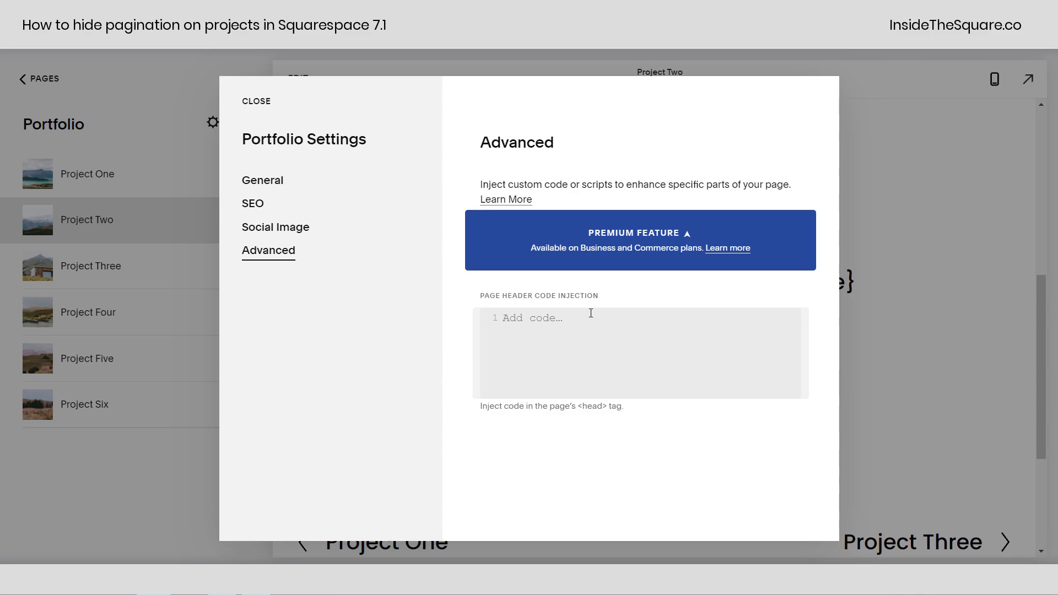
click(590, 313)
text(<style></style>)
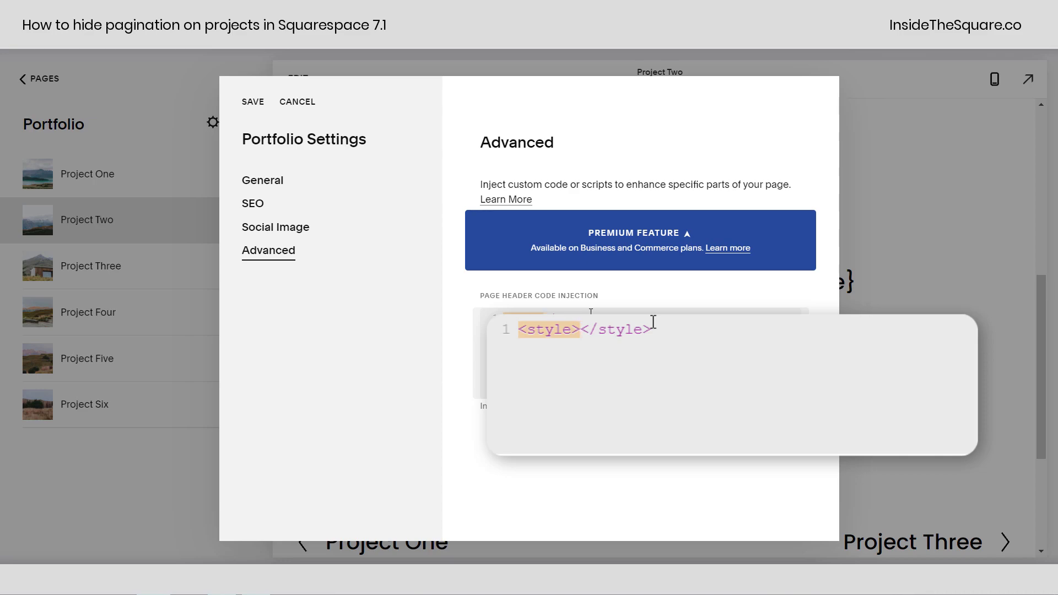
key(ctrl+v)
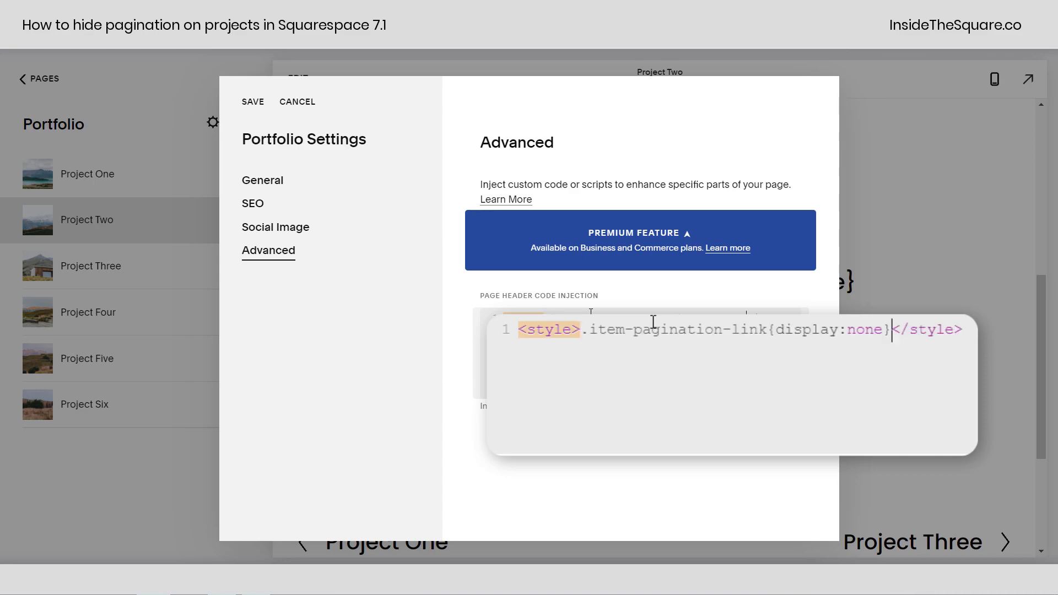
click(900, 329)
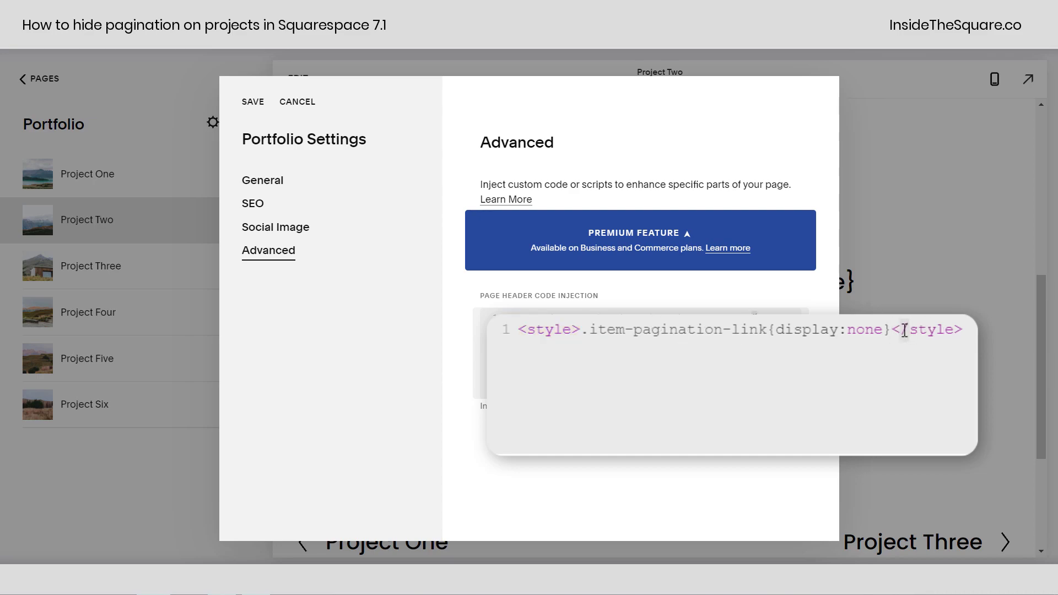
click(969, 333)
click(256, 105)
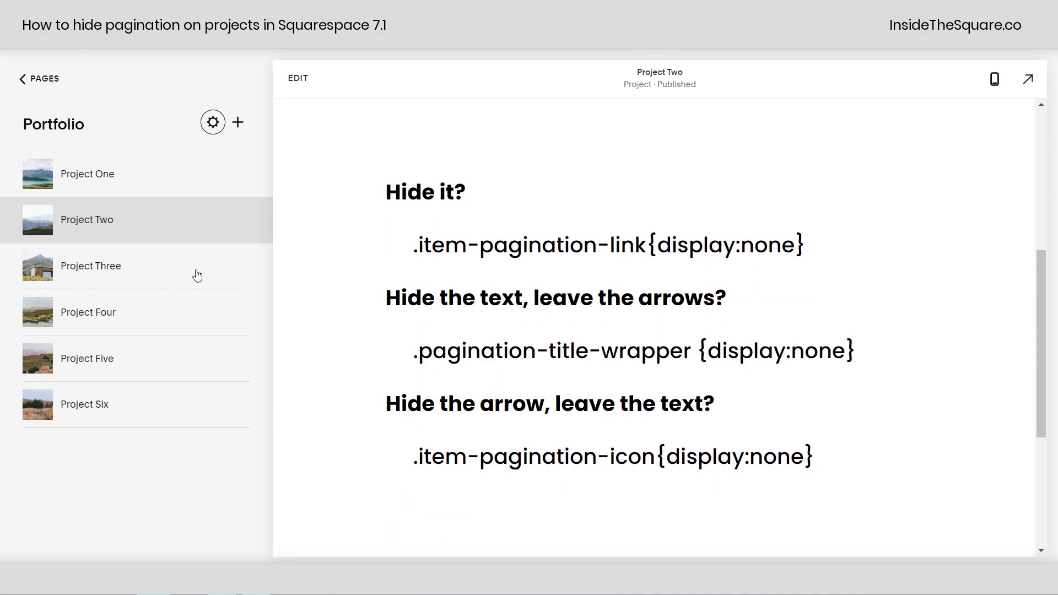
click(141, 281)
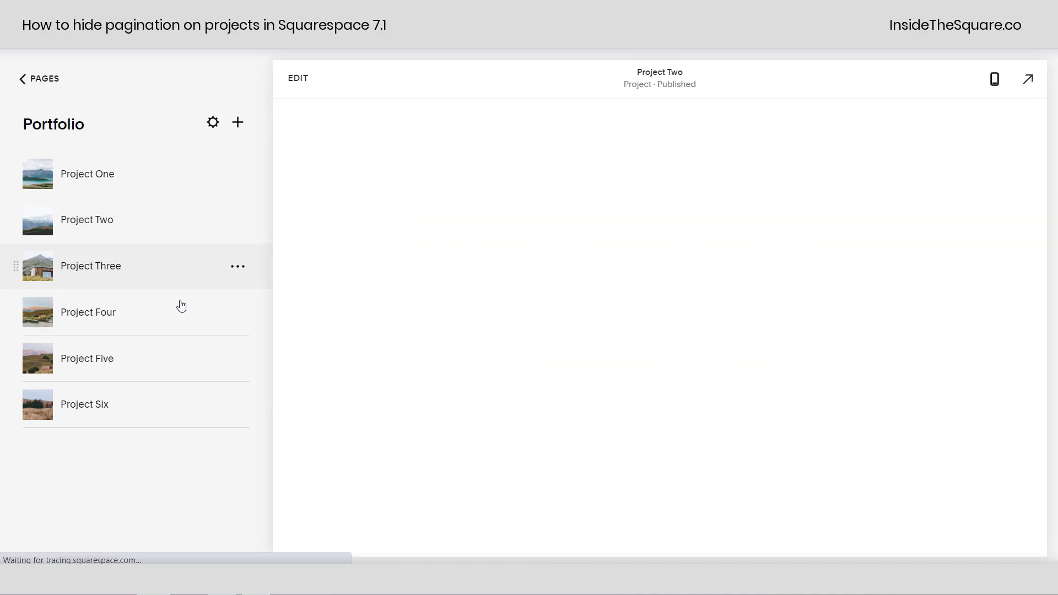
scroll(707, 323, down, 5)
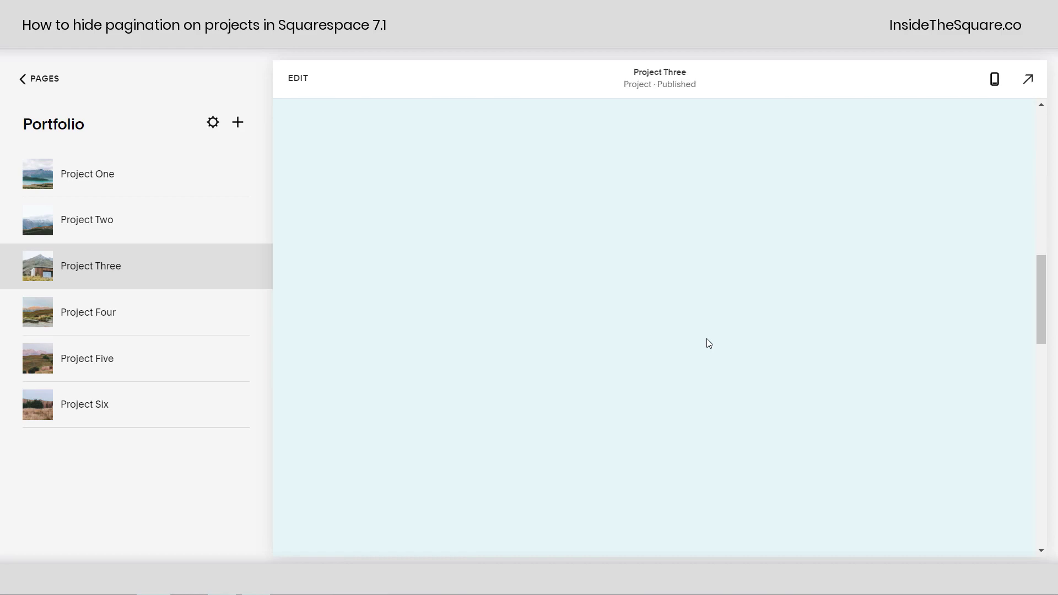
scroll(707, 338, down, 5)
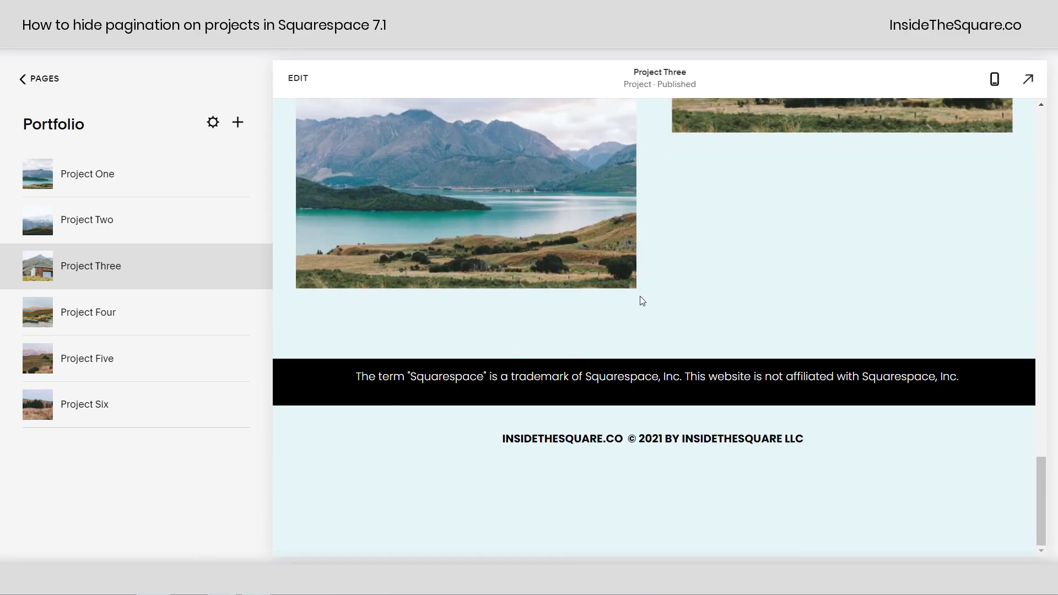
scroll(654, 300, up, 15)
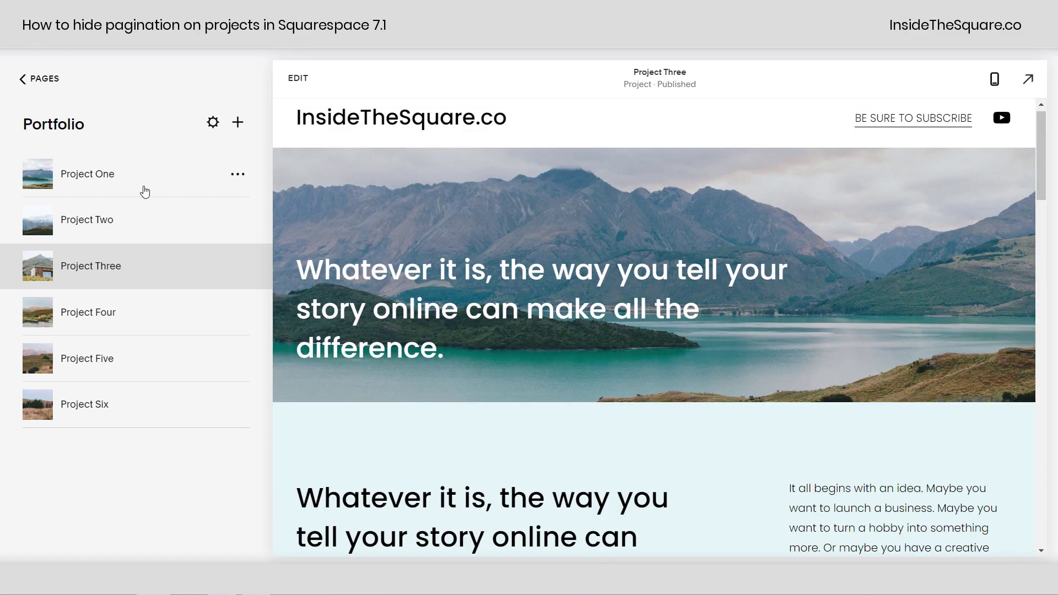
click(154, 227)
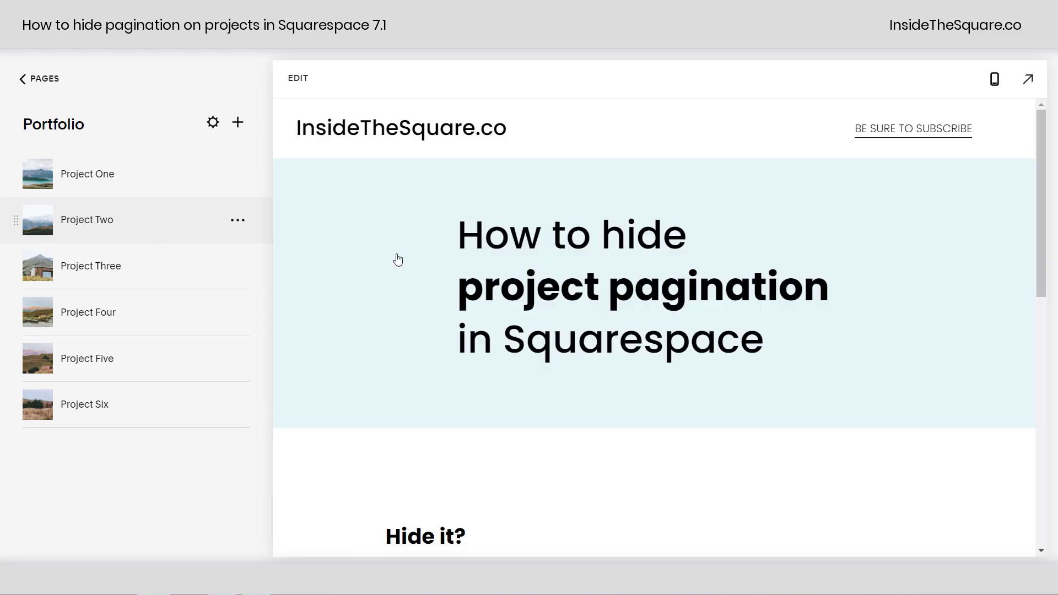
scroll(525, 295, down, 6)
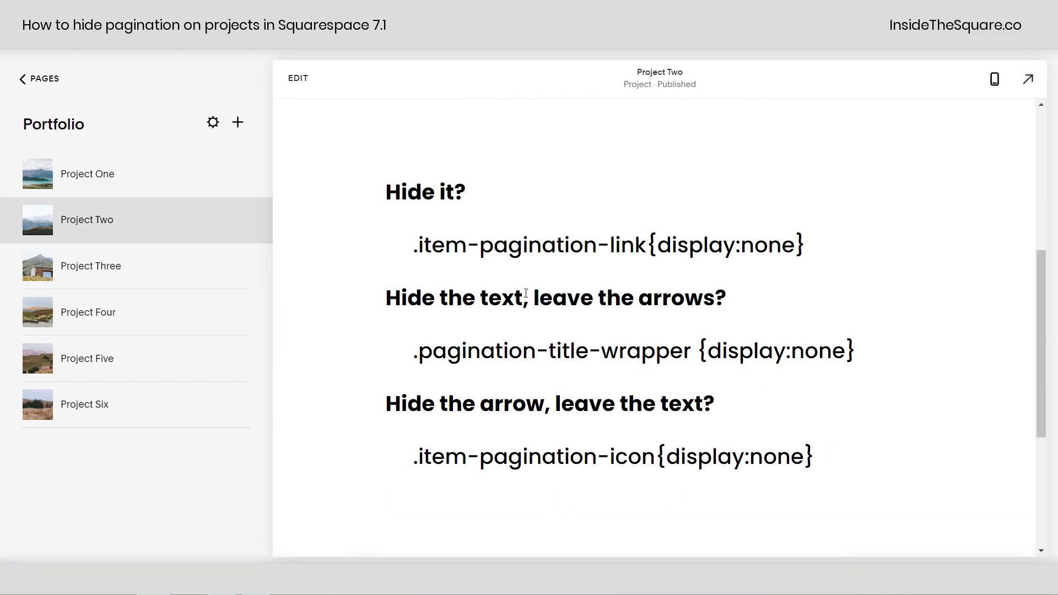
- Copy the .item-pagination-icon{display:none} rule from Project Two's snippets
drag(410, 356, 876, 347)
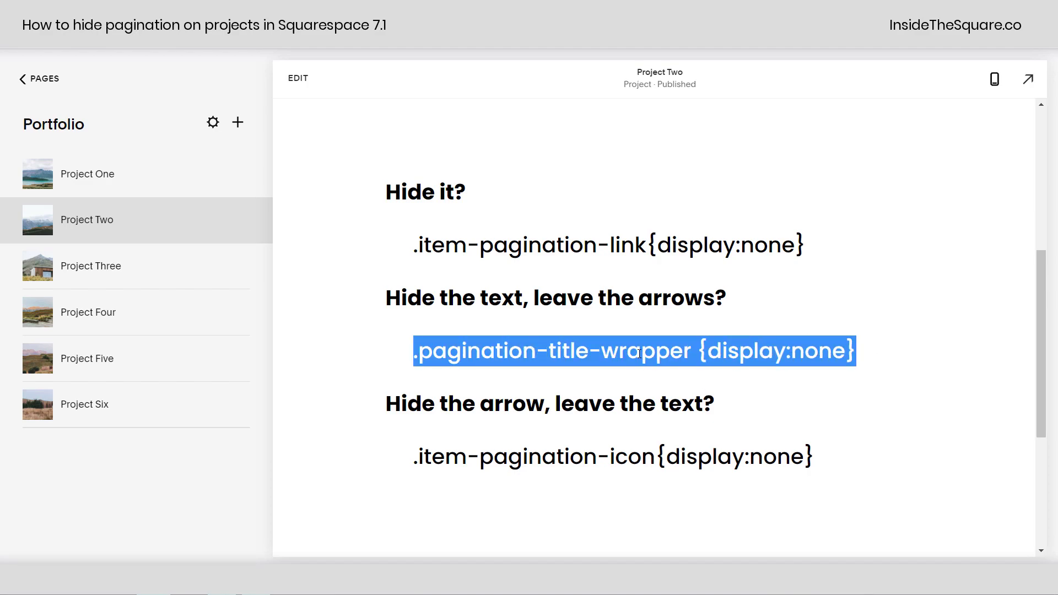
click(681, 345)
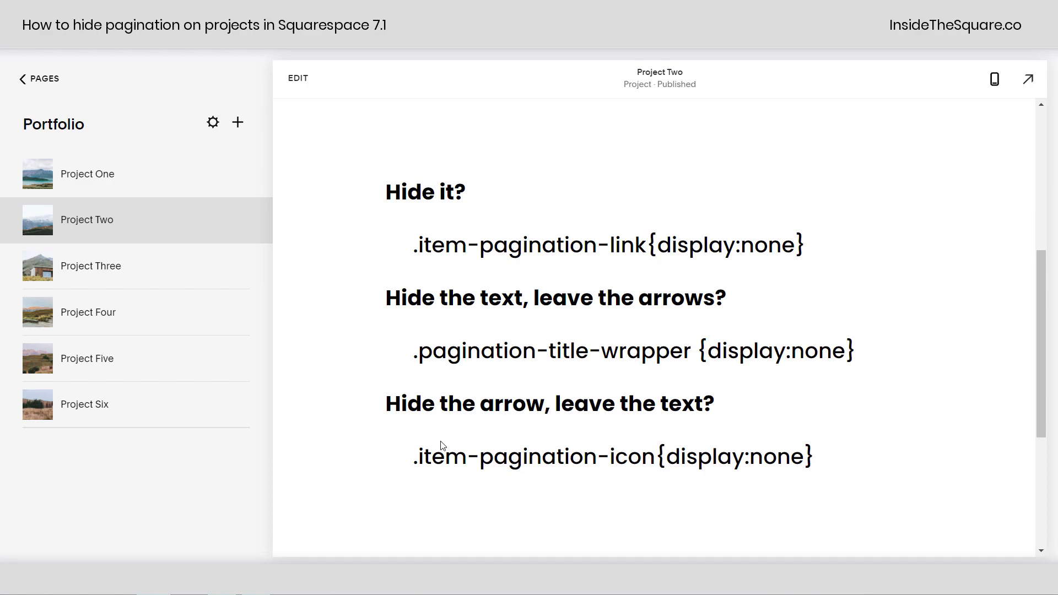
drag(402, 468, 867, 462)
key(ctrl+c)
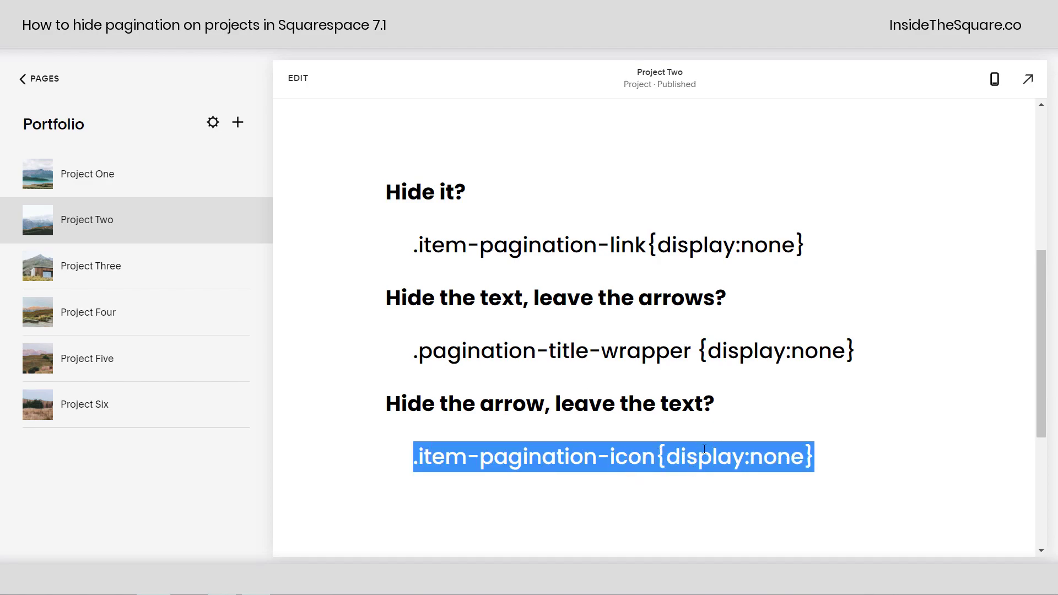
- Replace the header injection's pagination-link rule with the pagination-icon rule and save
click(212, 132)
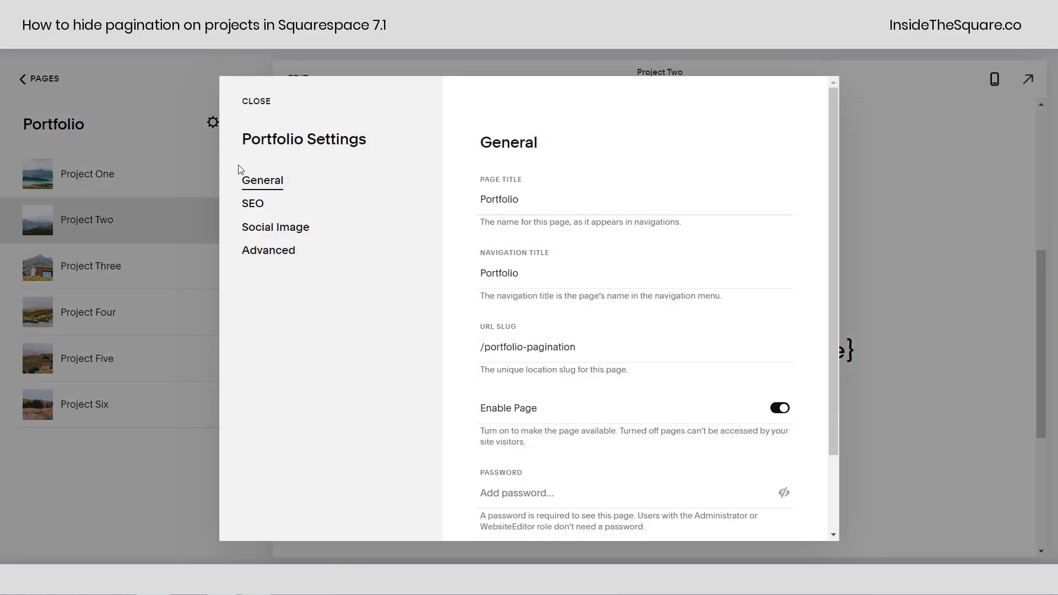
drag(241, 145, 373, 148)
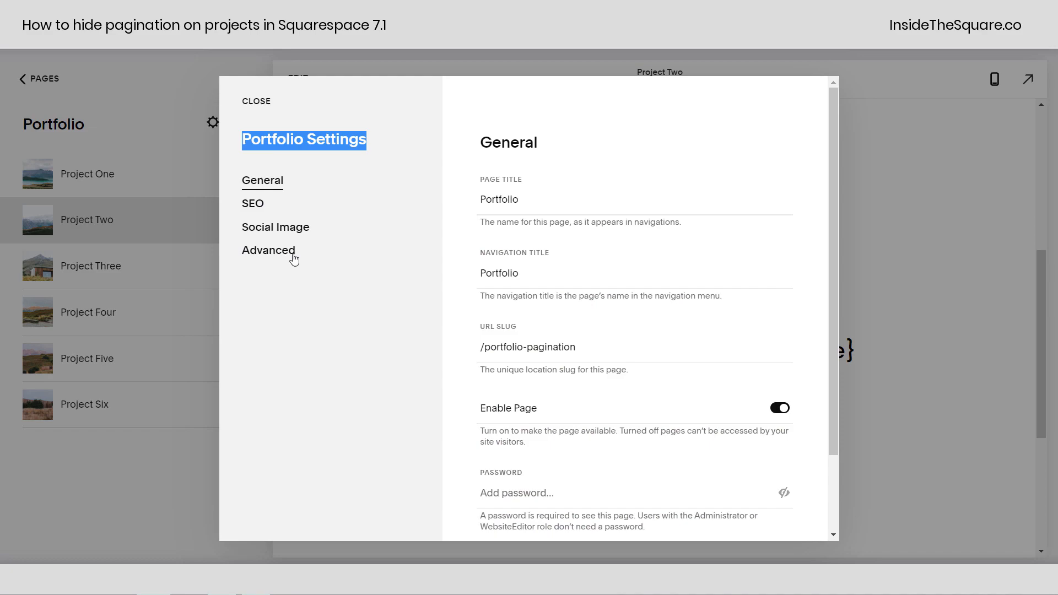
click(291, 254)
drag(542, 324, 748, 320)
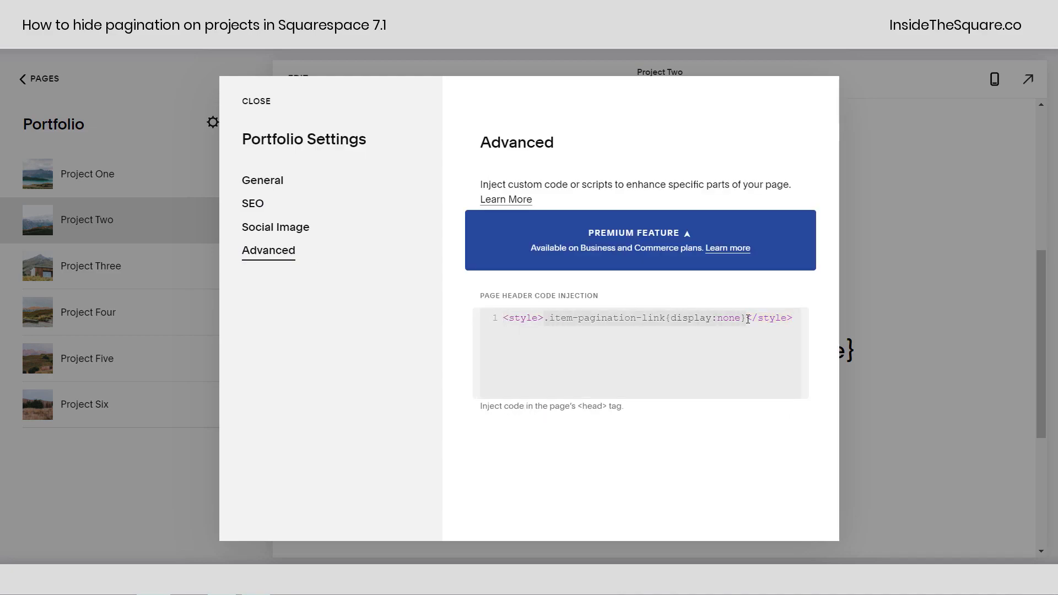
key(ctrl+v)
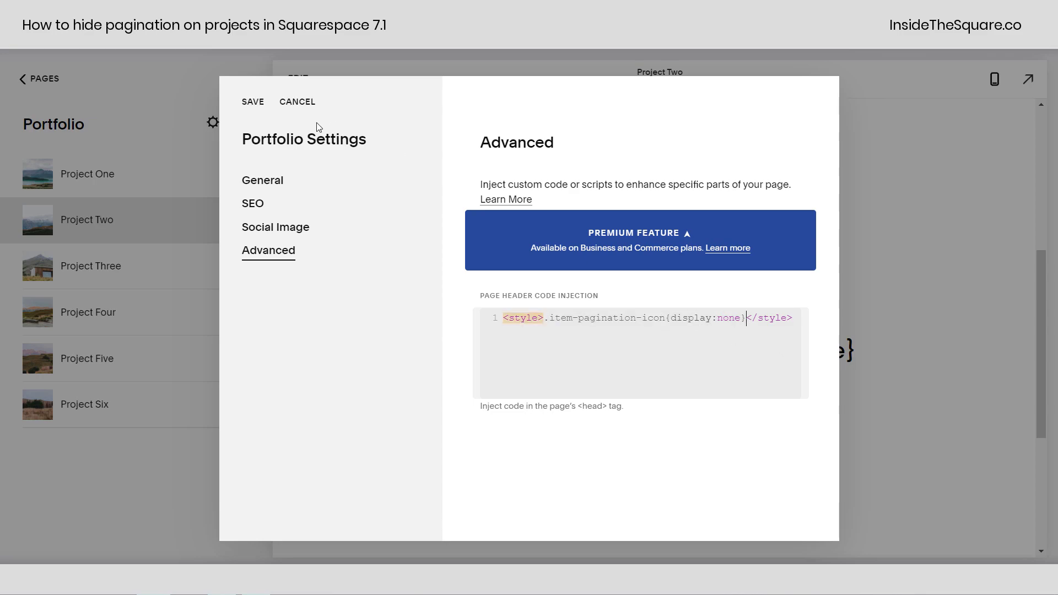
click(252, 102)
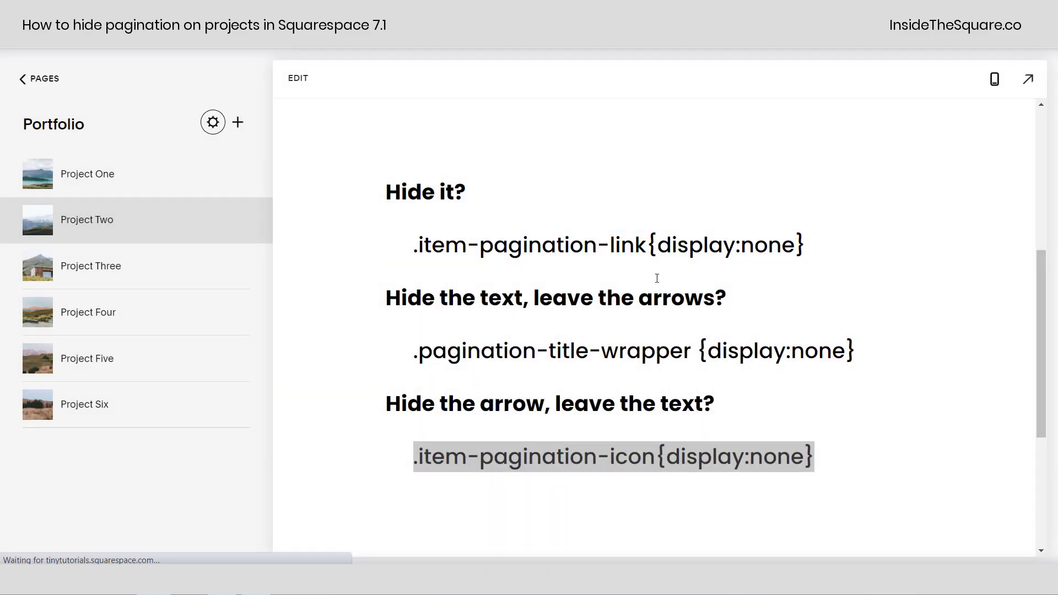
- Copy the .pagination-title-wrapper {display:none} rule from Project Two's snippets
scroll(722, 313, down, 5)
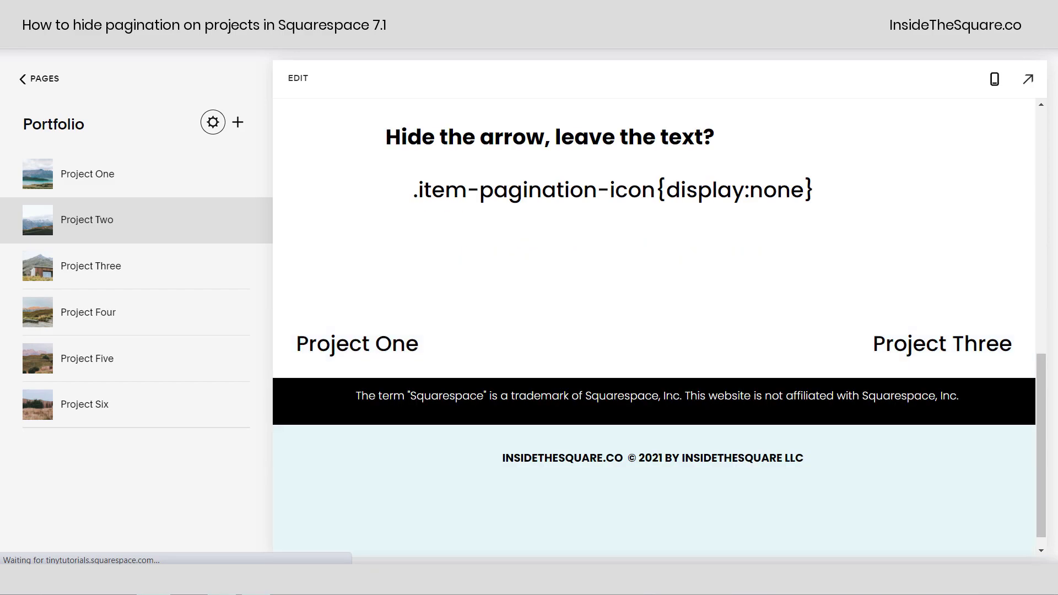
scroll(770, 281, up, 4)
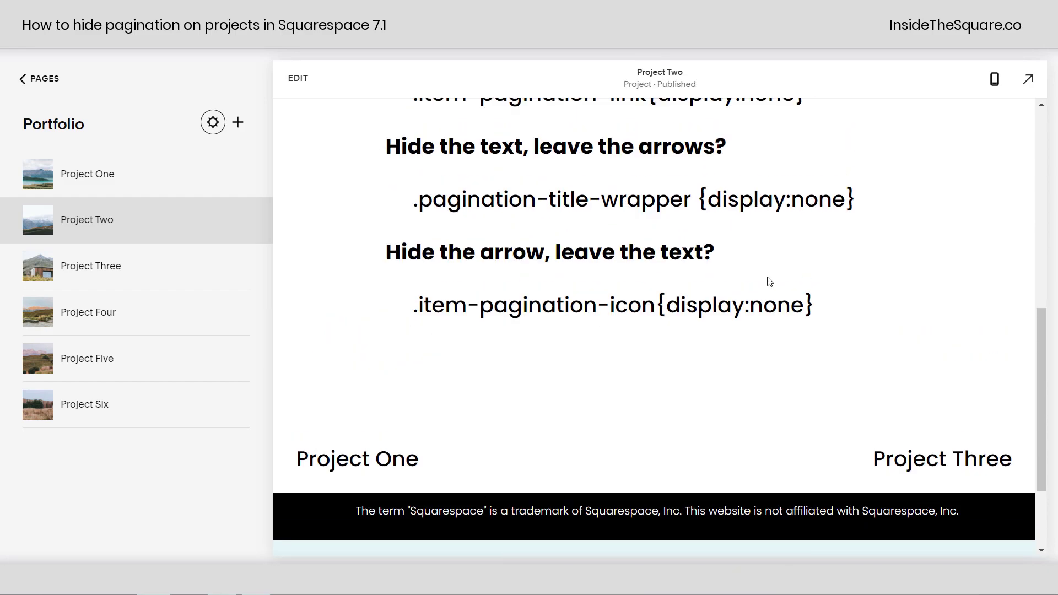
drag(856, 272, 401, 280)
key(ctrl+c)
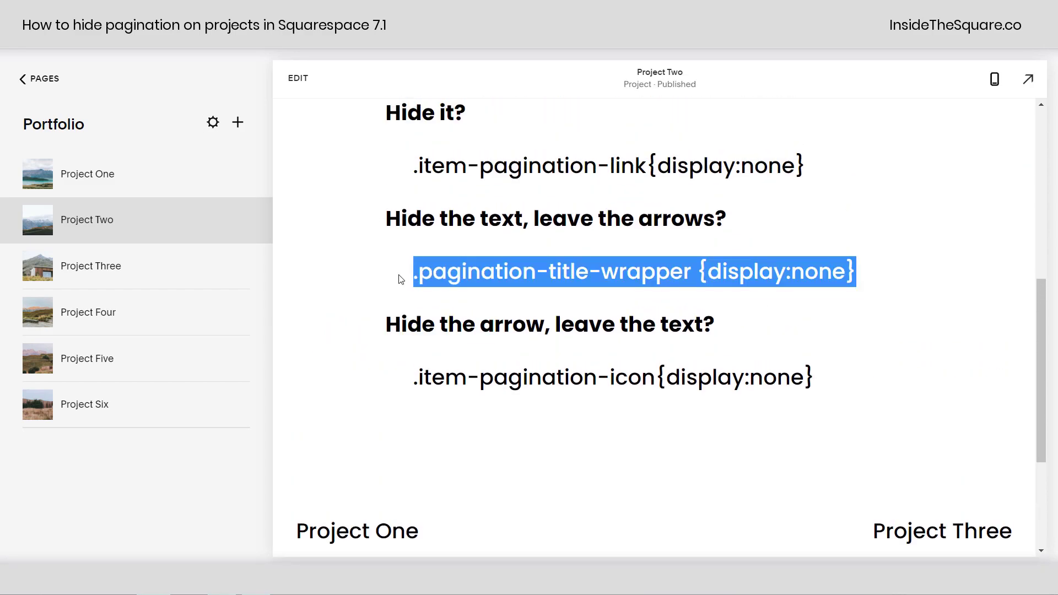
- Swap the header injection's pagination-icon rule for the title-wrapper rule and save
click(213, 128)
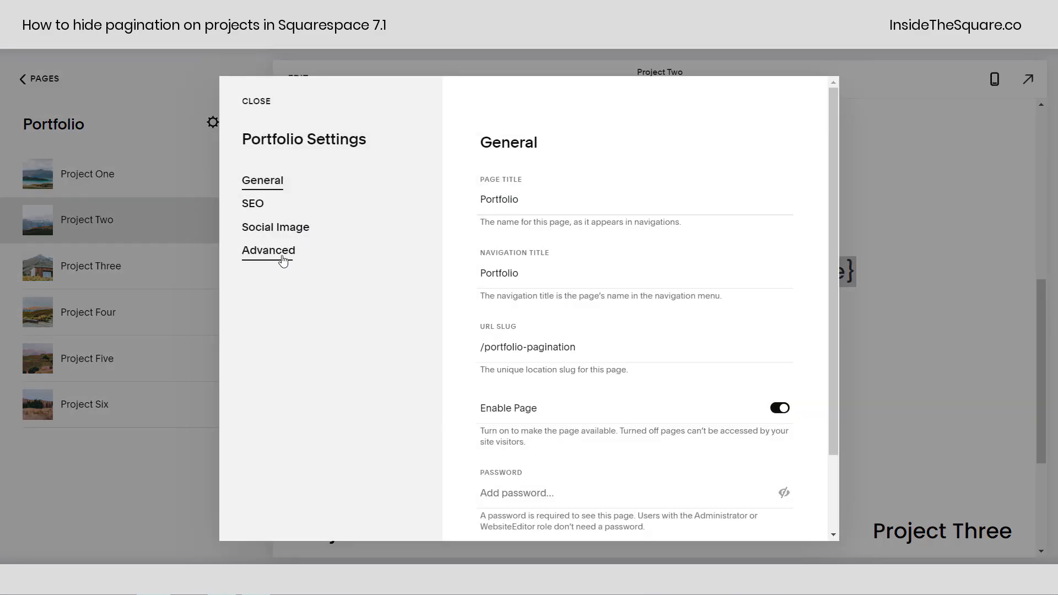
click(279, 254)
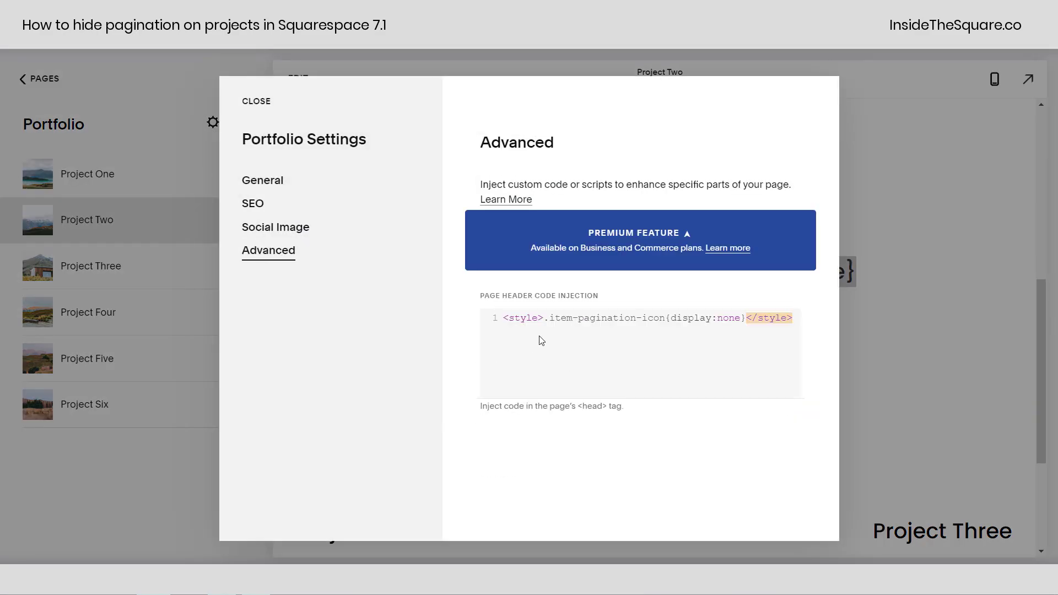
drag(545, 320, 748, 316)
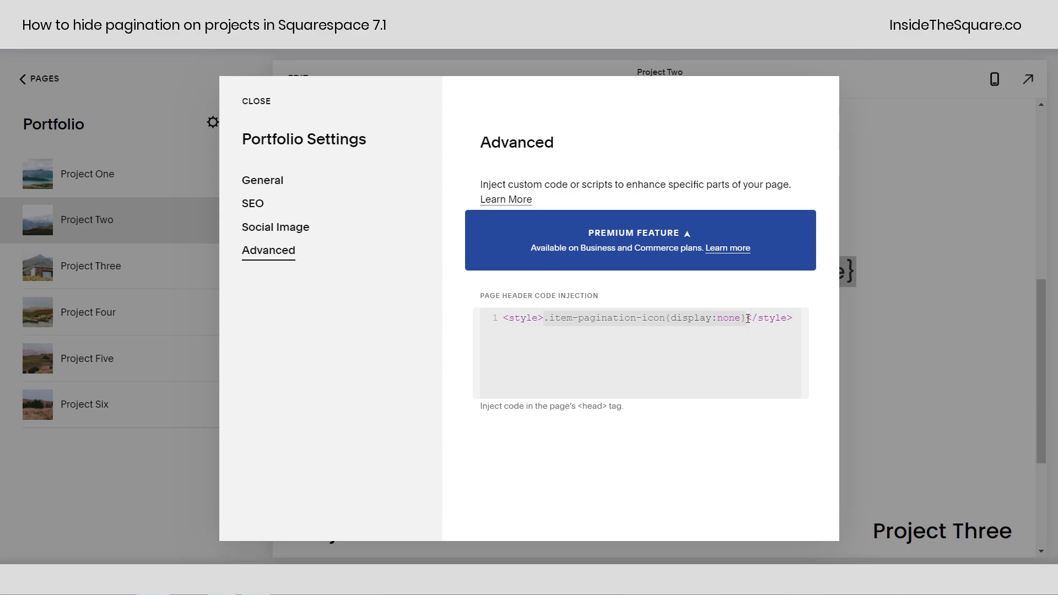
key(ctrl+v)
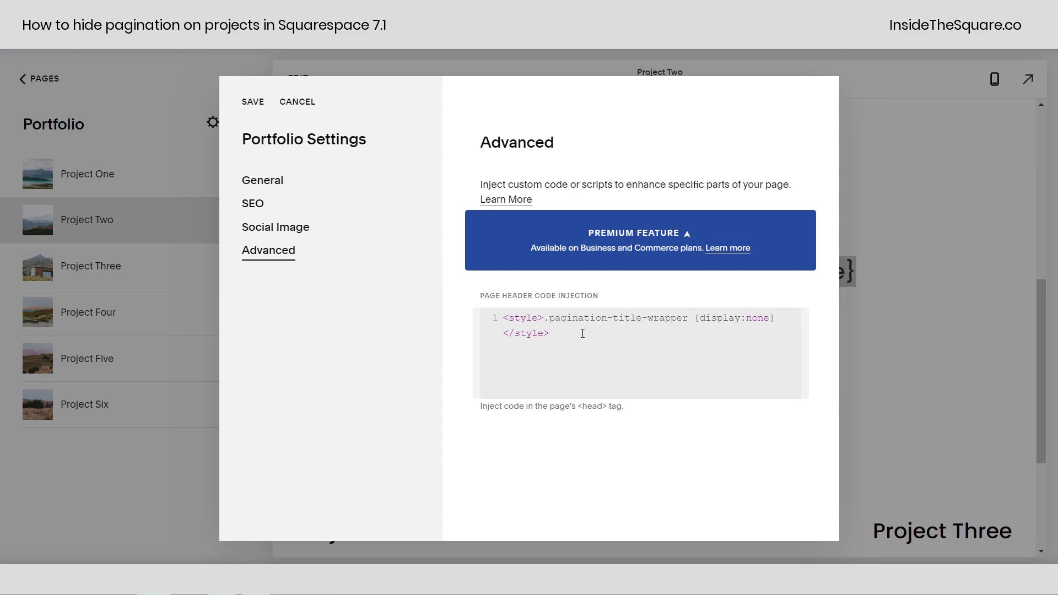
click(259, 101)
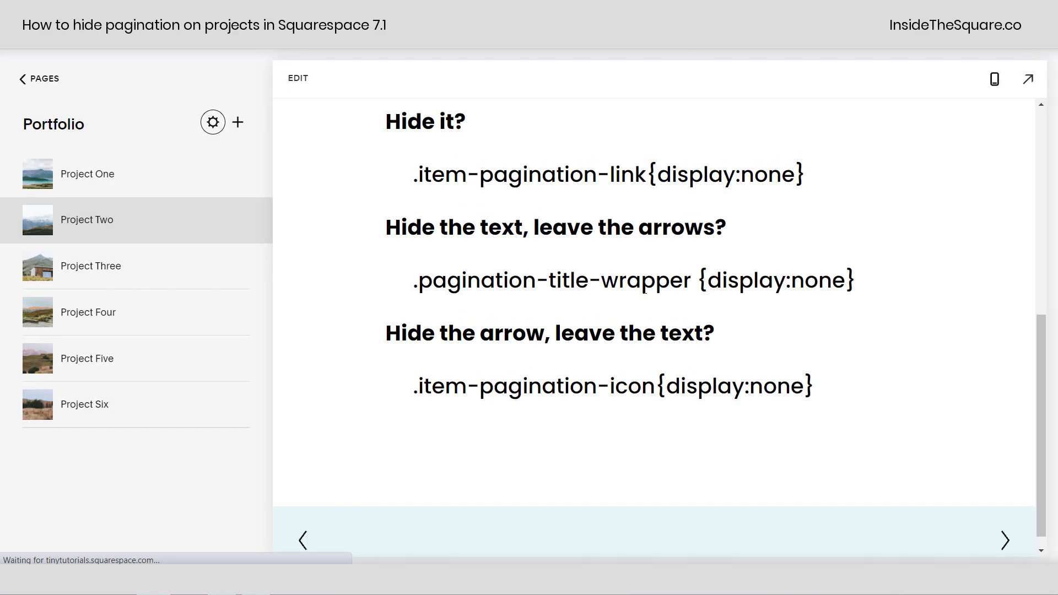
- Delete the pagination-title-wrapper style code from the Portfolio header injection and save it empty
scroll(436, 302, down, 2)
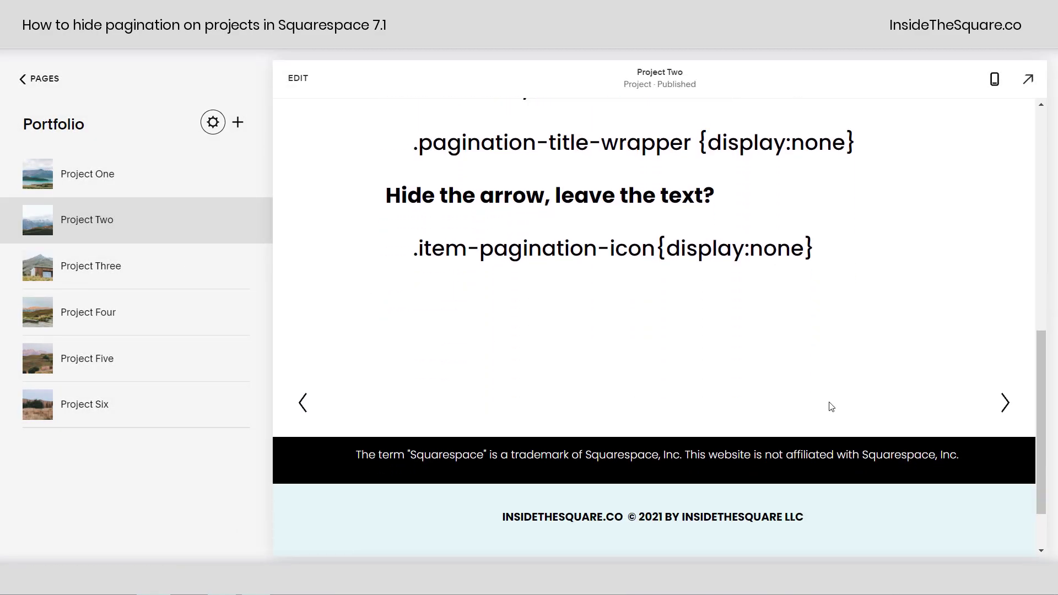
scroll(928, 302, up, 1)
scroll(927, 303, up, 2)
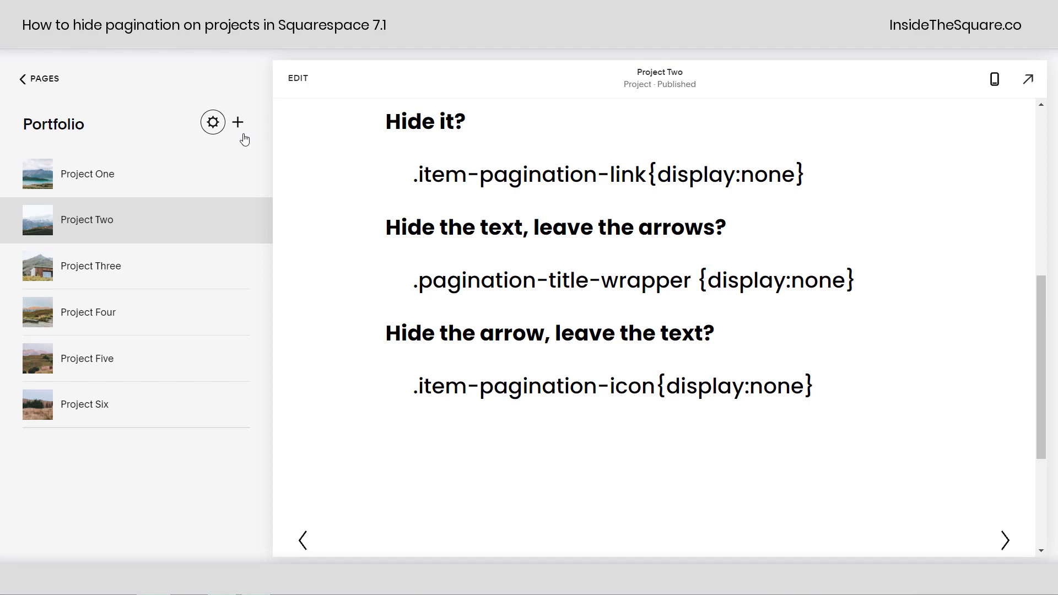
click(213, 123)
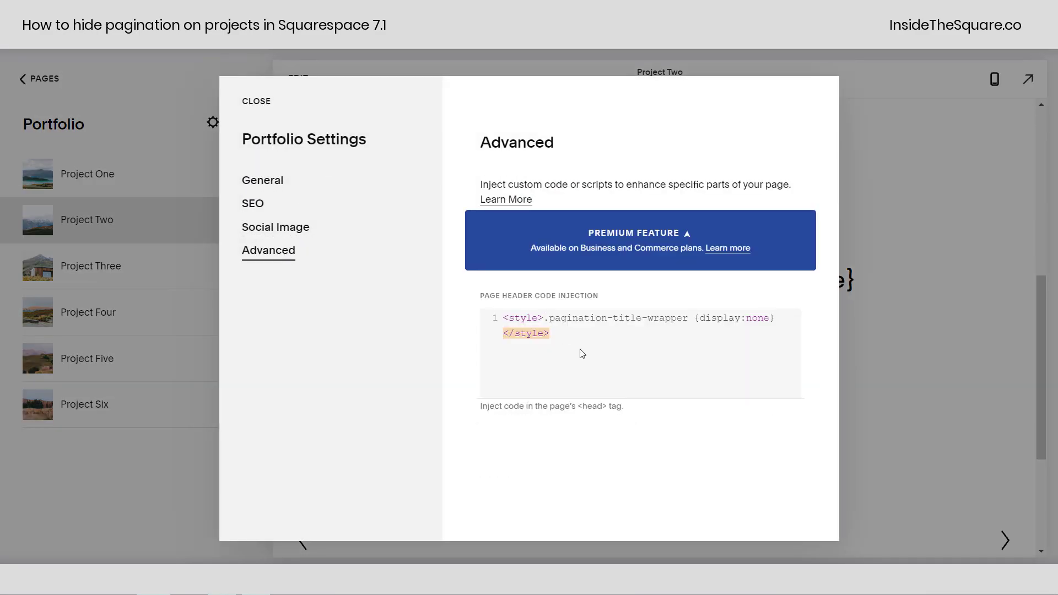
click(582, 354)
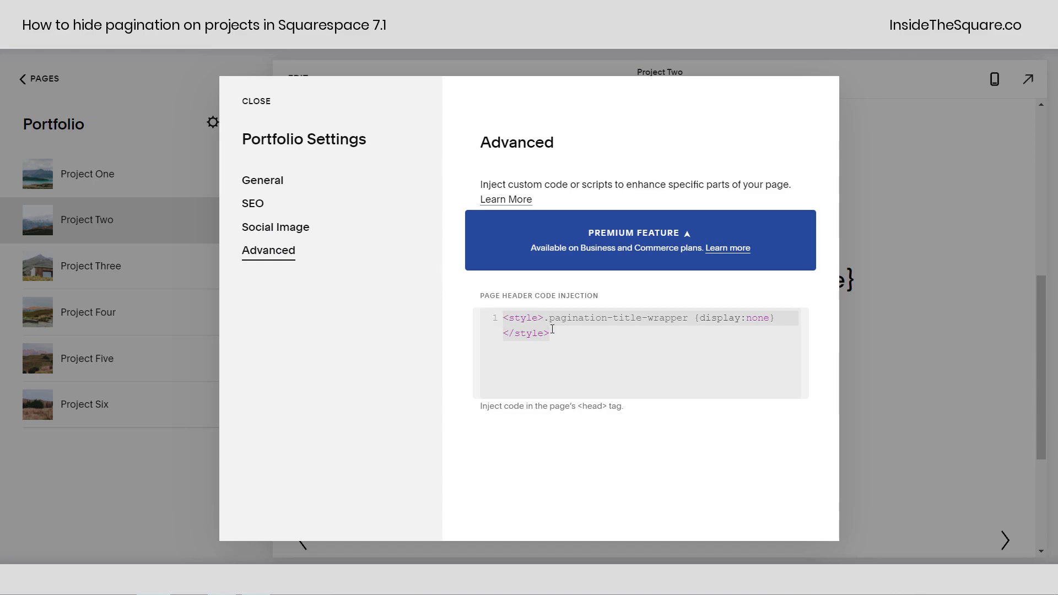
key(BackSpace)
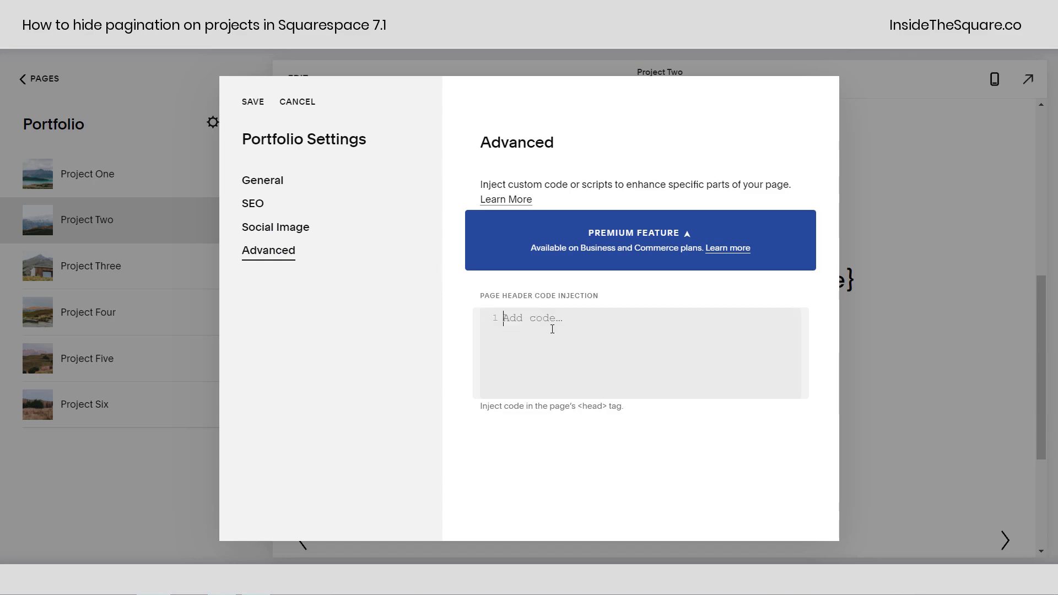
click(254, 104)
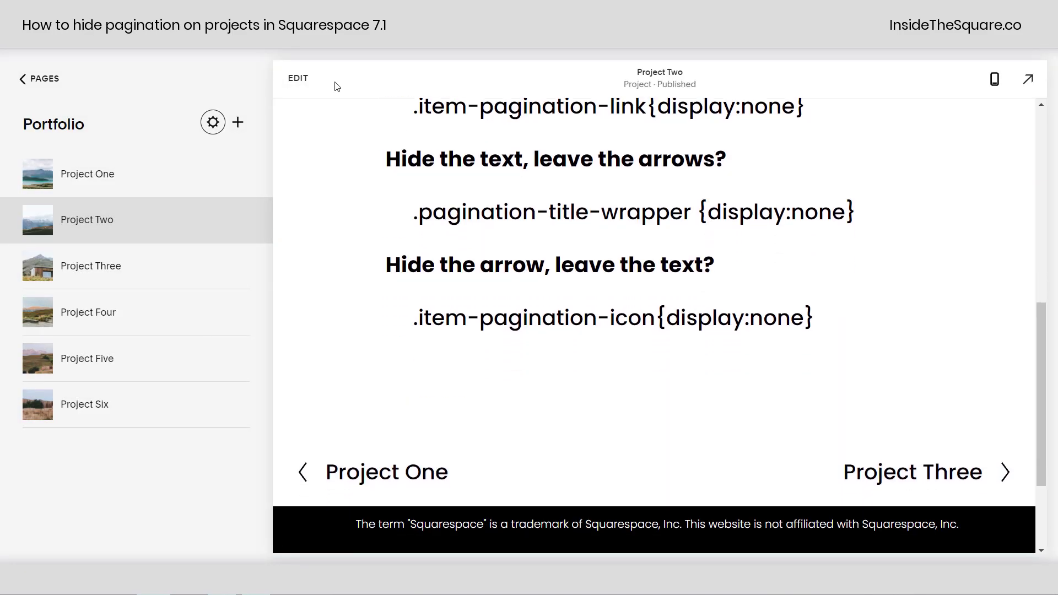
- Add a Code block below Project Two's title using the block search 'cod'
click(306, 77)
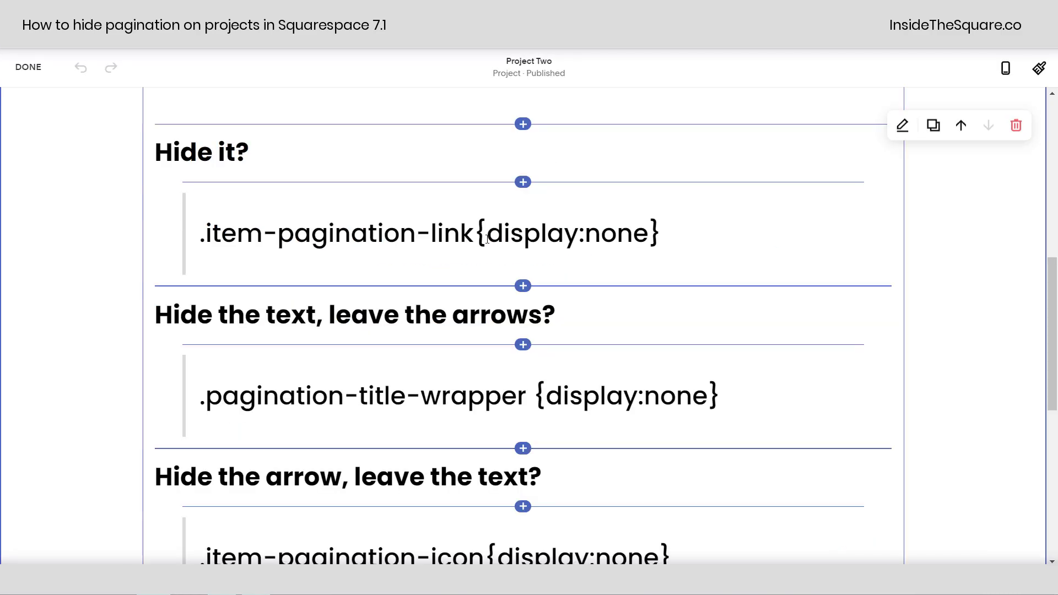
scroll(546, 254, up, 5)
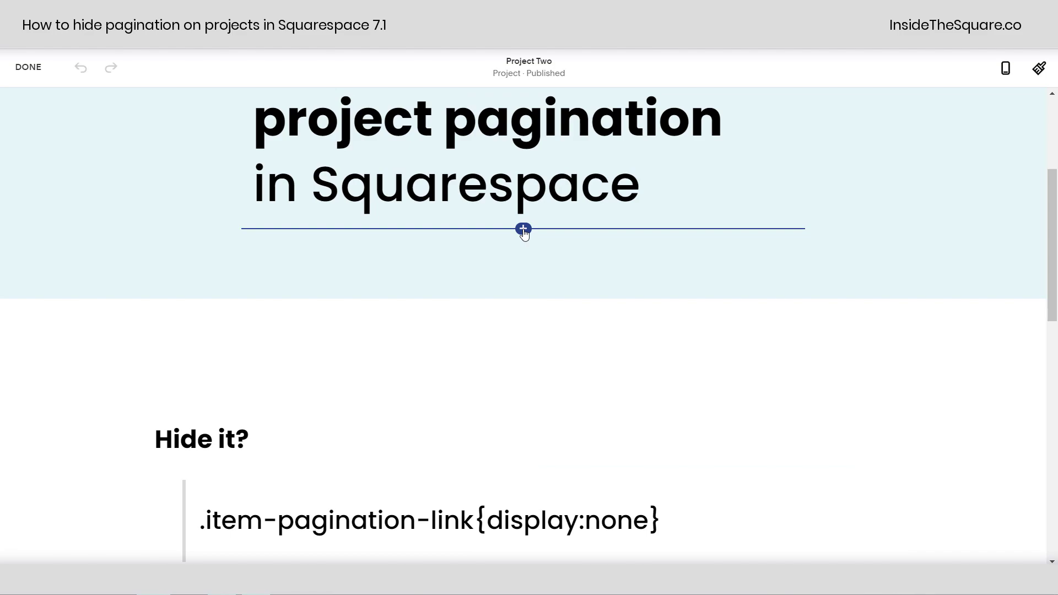
click(524, 231)
click(823, 142)
text(cod)
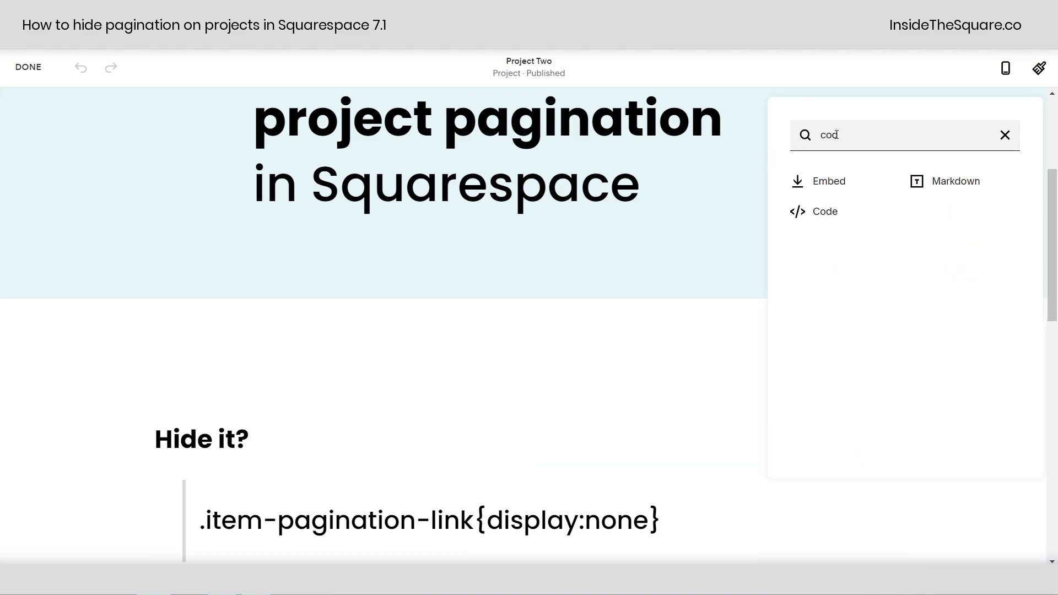
click(826, 211)
- Replace the Code block's placeholder with <style>.pagination-title-wrapper {display:none}</style>
key(ctrl+a)
text(<style>.pagination-title-wrapper {display:none}</style>)
drag(829, 255, 741, 162)
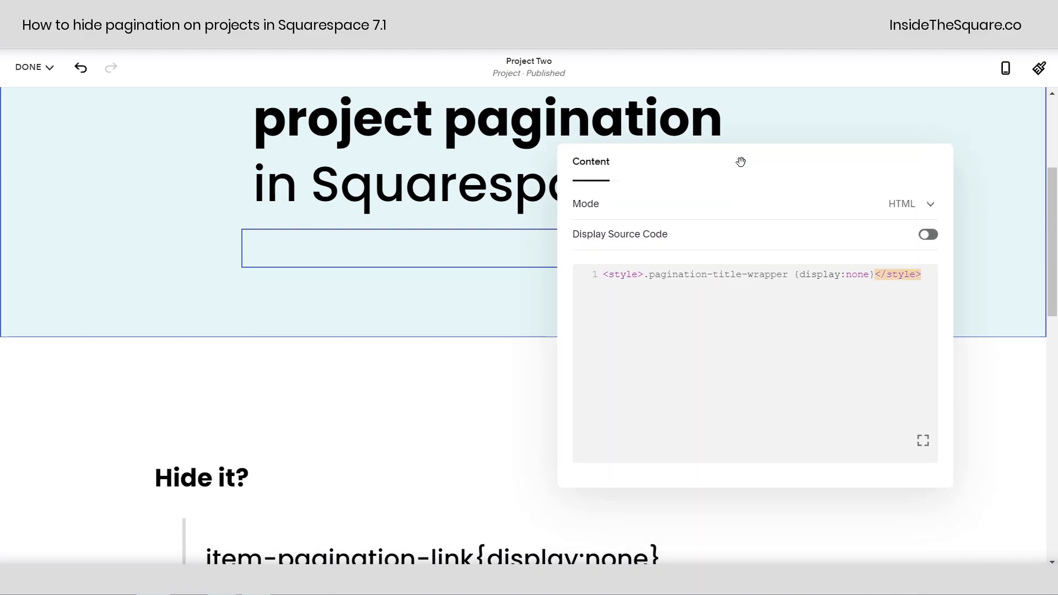
scroll(496, 394, down, 4)
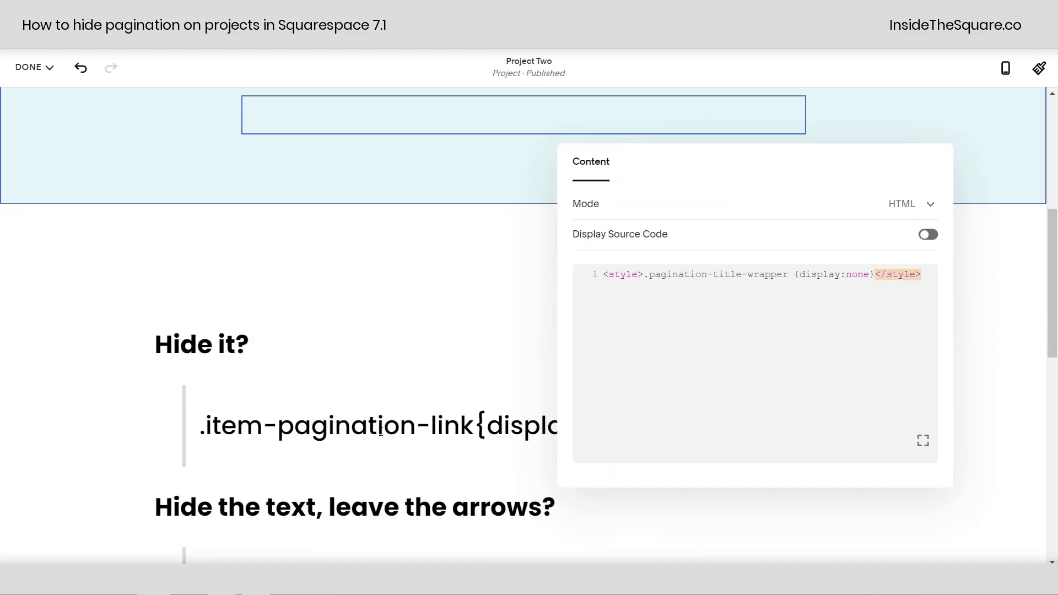
scroll(355, 342, down, 4)
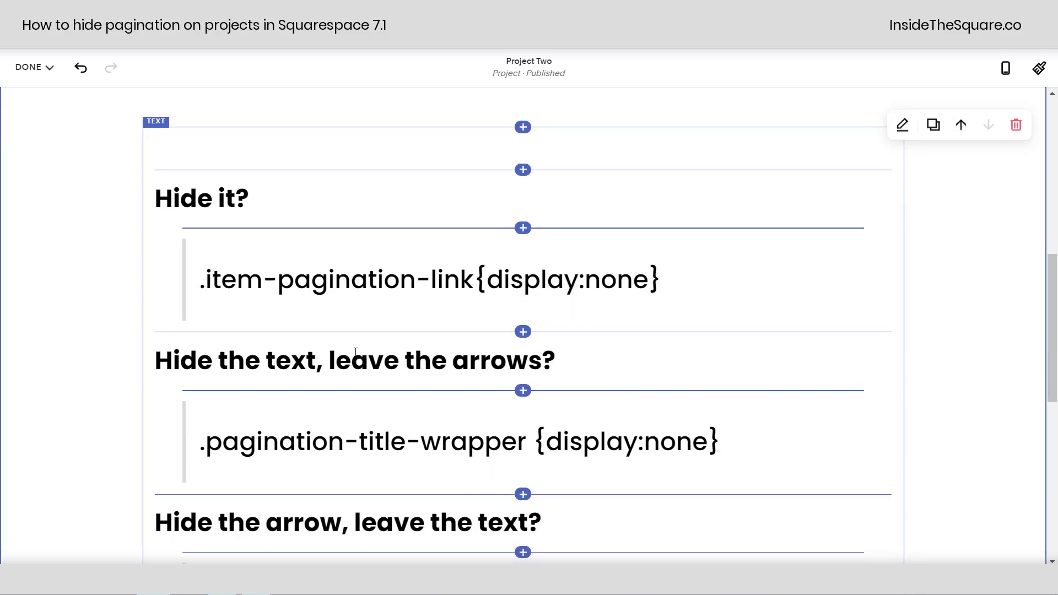
scroll(390, 398, up, 9)
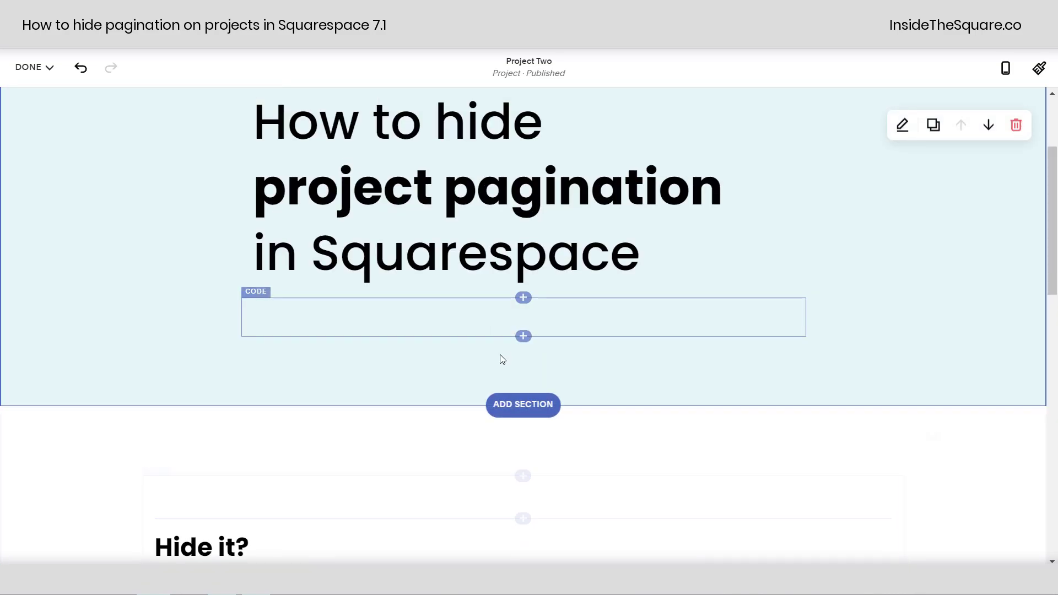
- Reopen the Code block to review its <style> tags and rule
double_click(486, 317)
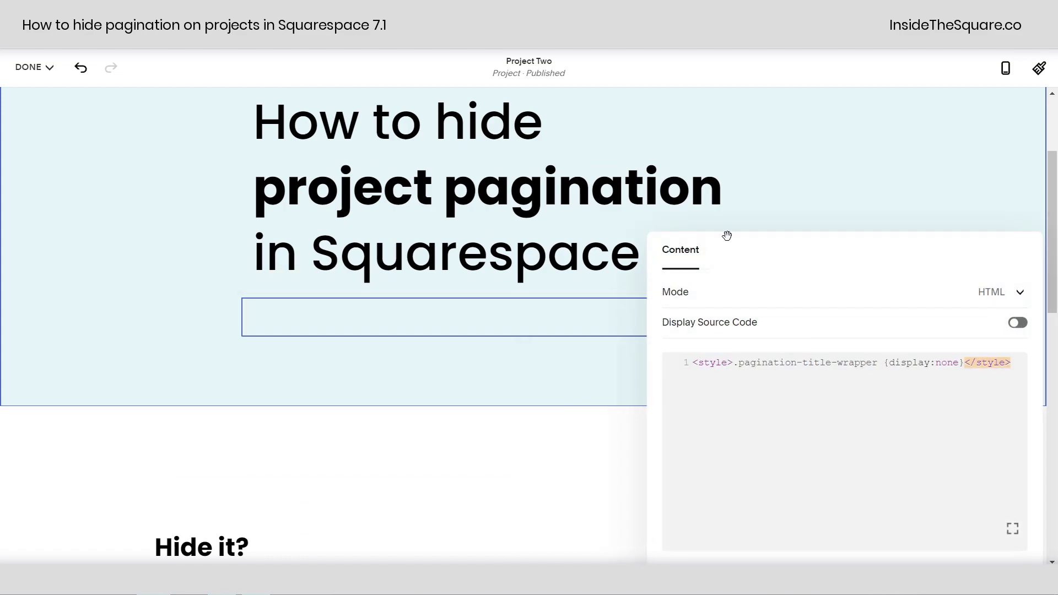
drag(644, 270, 602, 284)
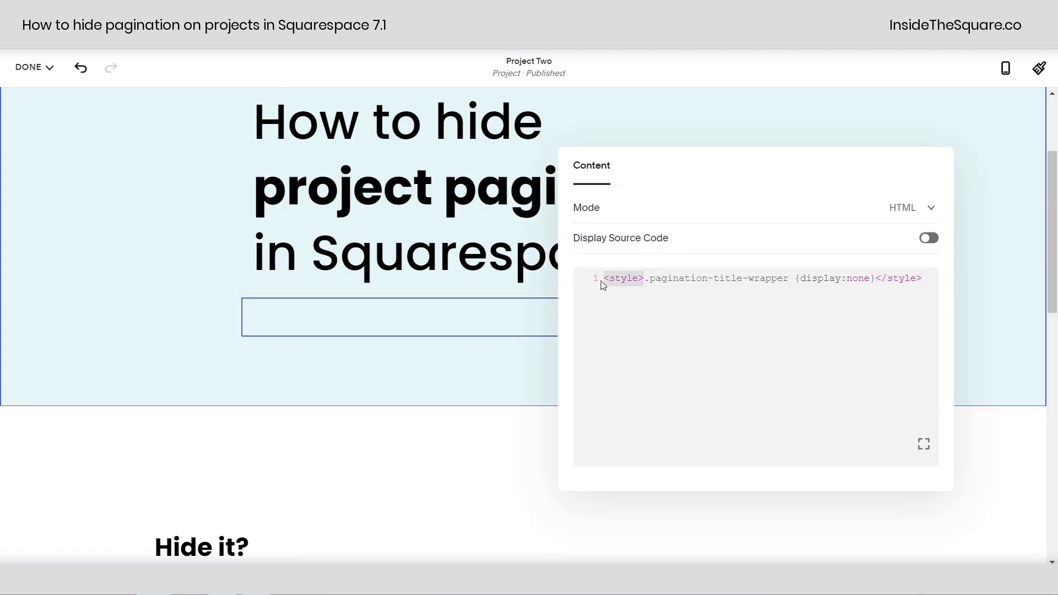
click(929, 278)
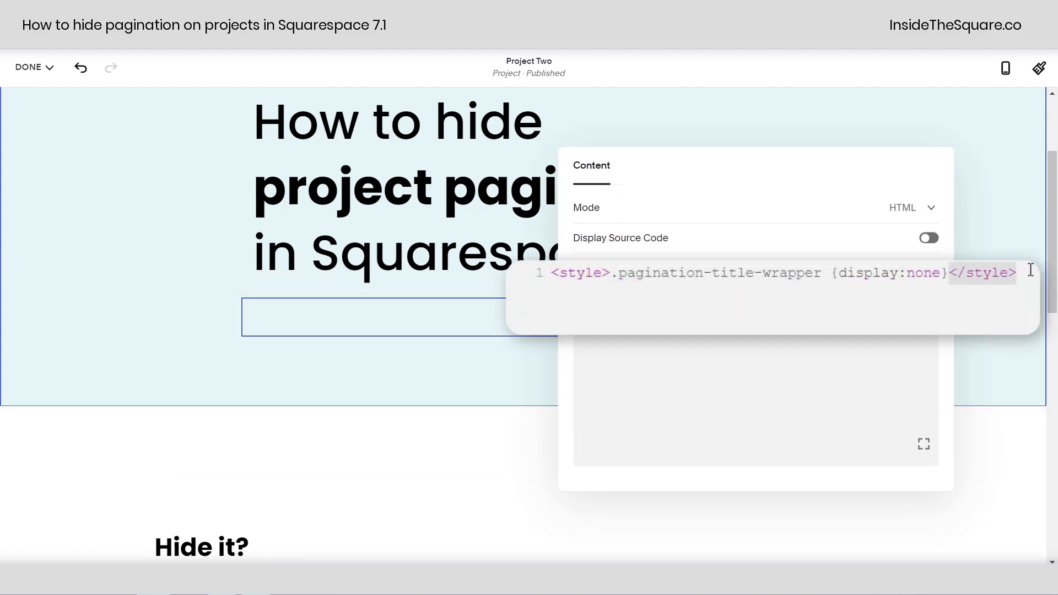
click(551, 379)
scroll(552, 379, down, 5)
scroll(552, 378, down, 6)
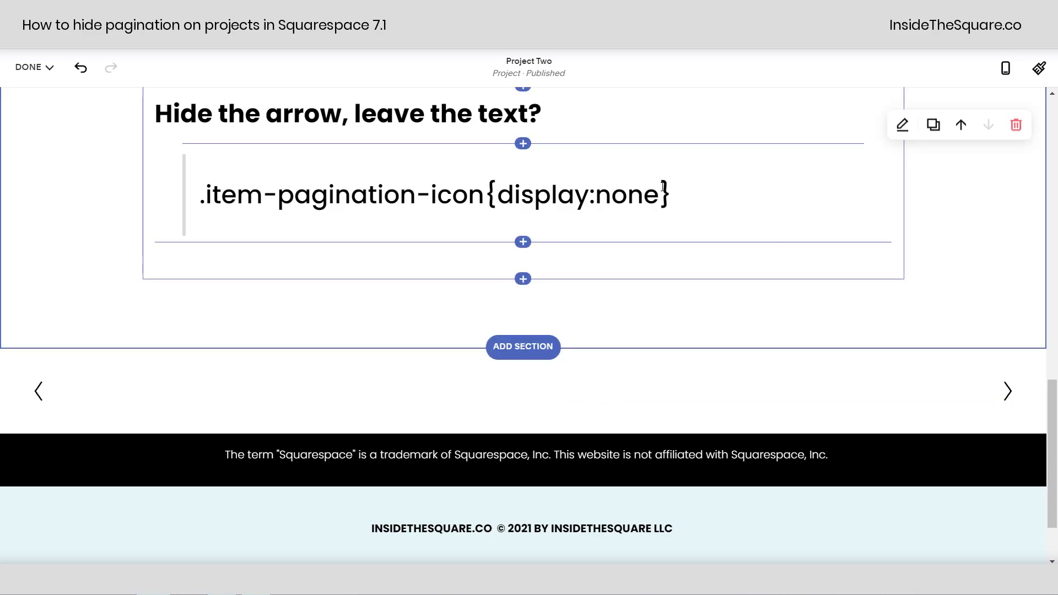
- Replace the Code block's title-wrapper rule with the copied .item-pagination-icon{display:none} rule
drag(672, 194, 183, 202)
key(ctrl+c)
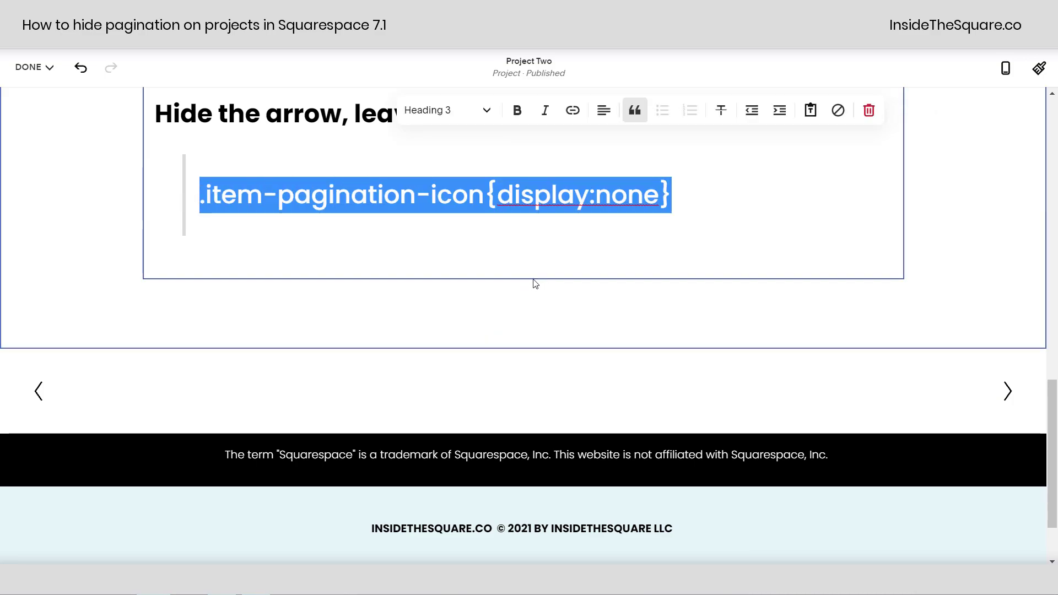
scroll(534, 284, down, 2)
scroll(529, 292, up, 15)
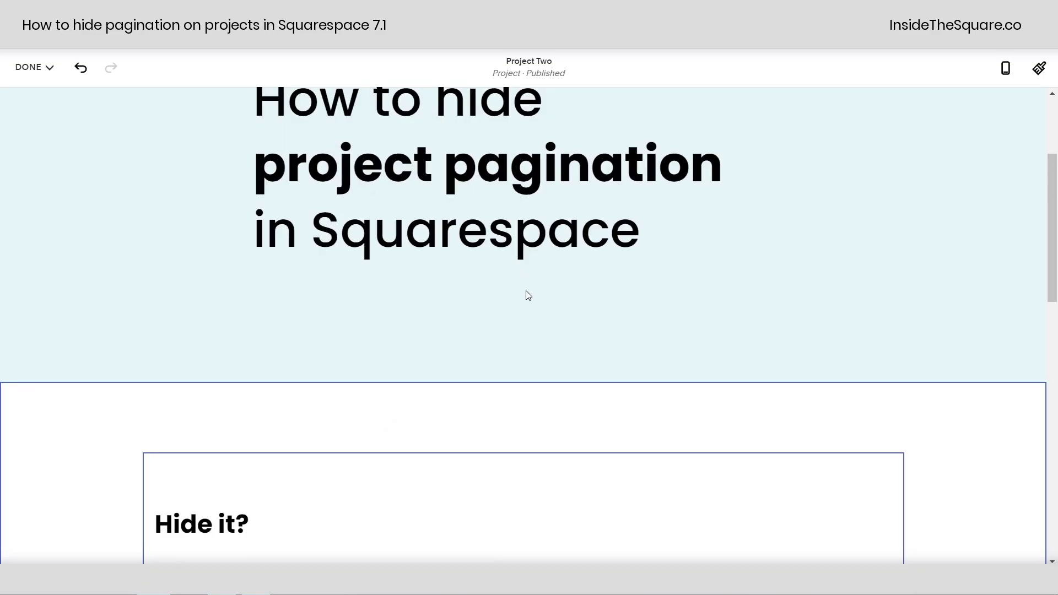
click(771, 308)
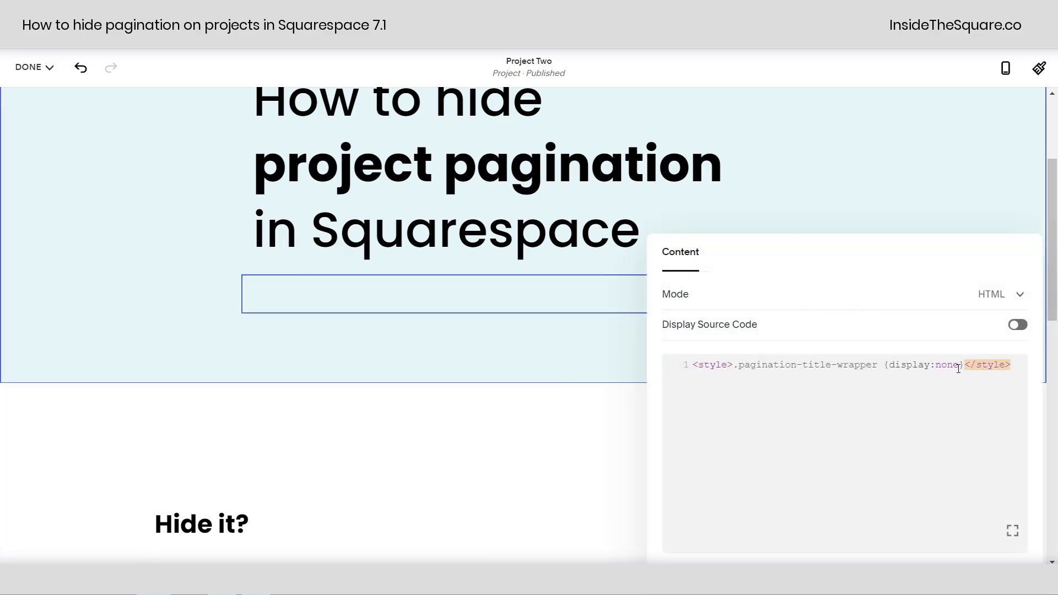
drag(966, 364, 736, 364)
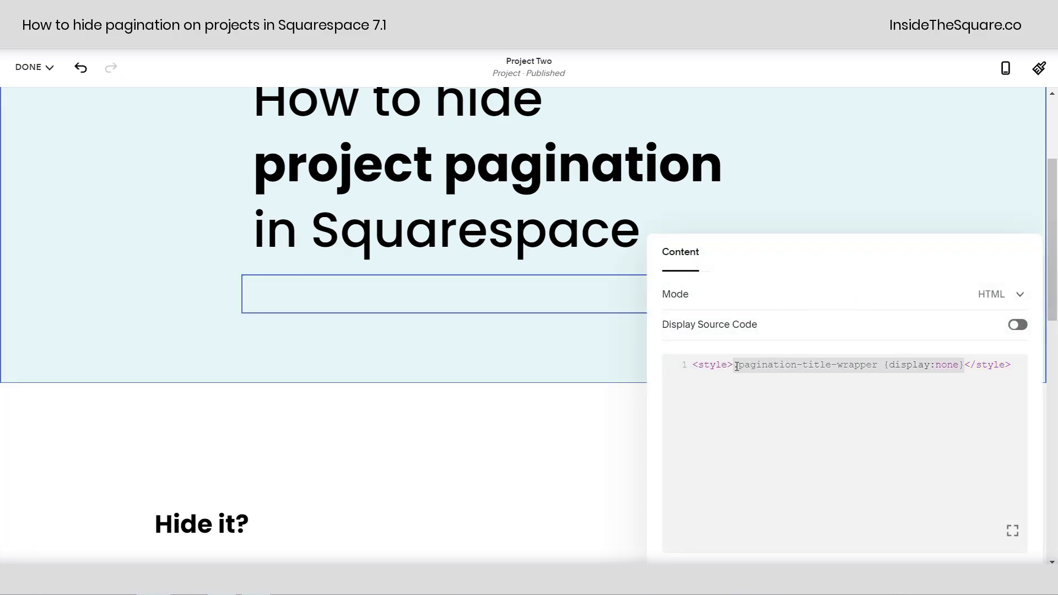
key(ctrl+v)
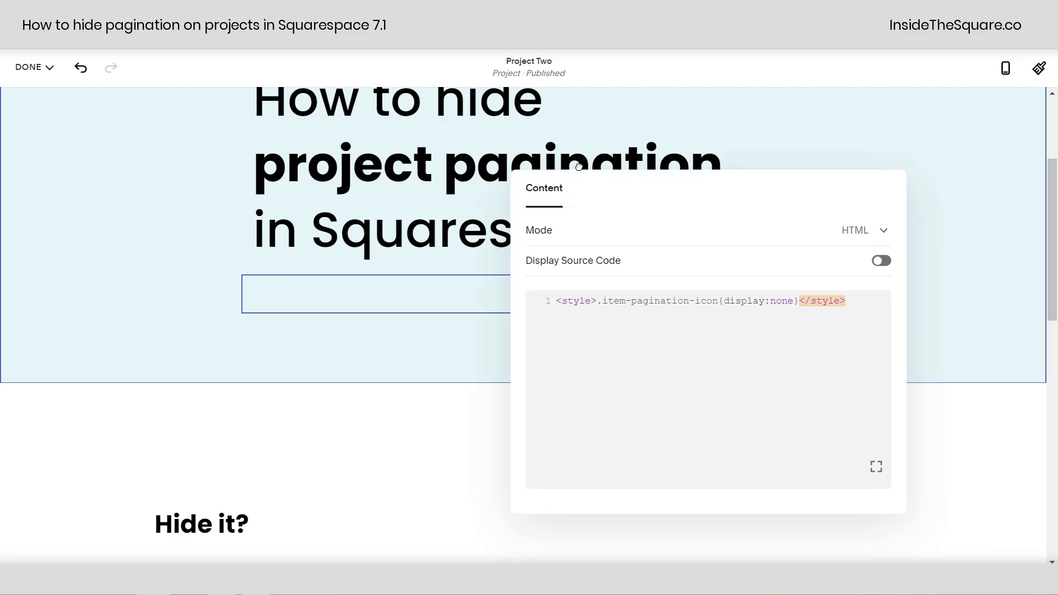
click(935, 215)
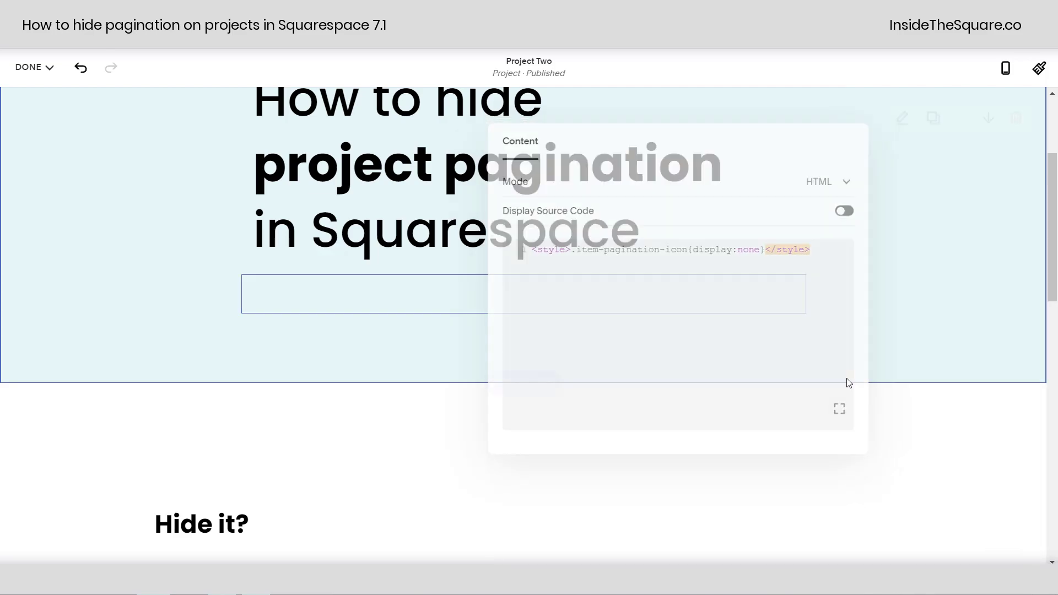
scroll(845, 378, down, 10)
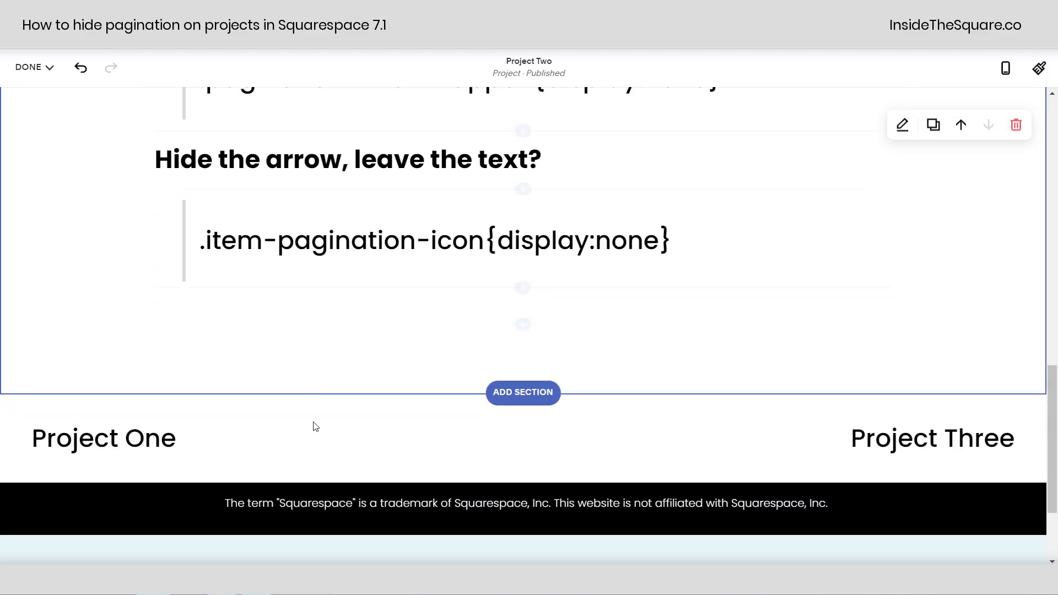
- Copy the .item-pagination-link{display:none} line from the page's CSS snippets
scroll(685, 359, up, 3)
scroll(685, 360, up, 3)
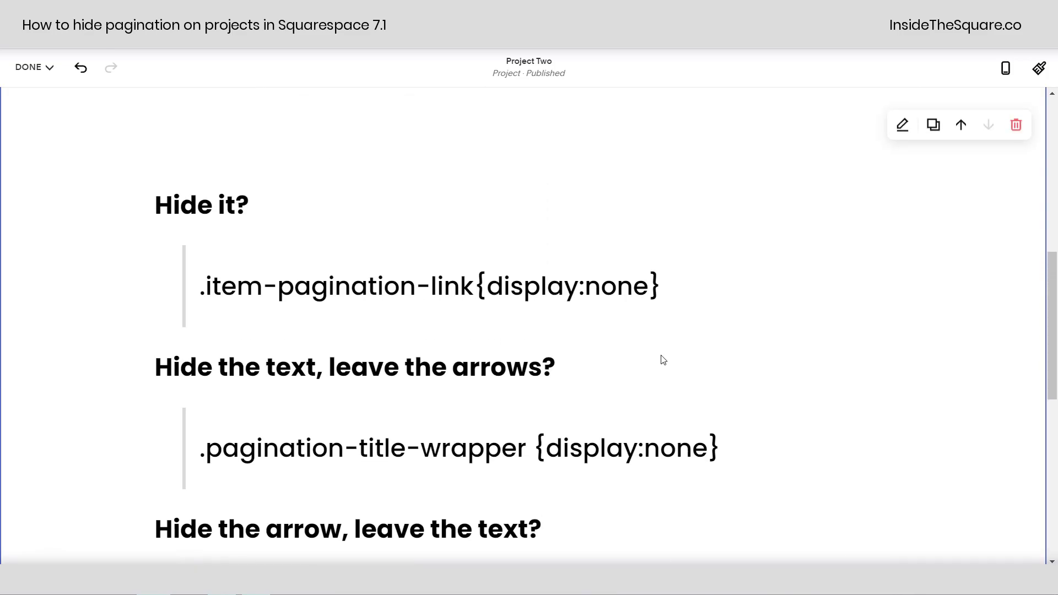
click(716, 340)
drag(716, 340, 189, 316)
key(ctrl+c)
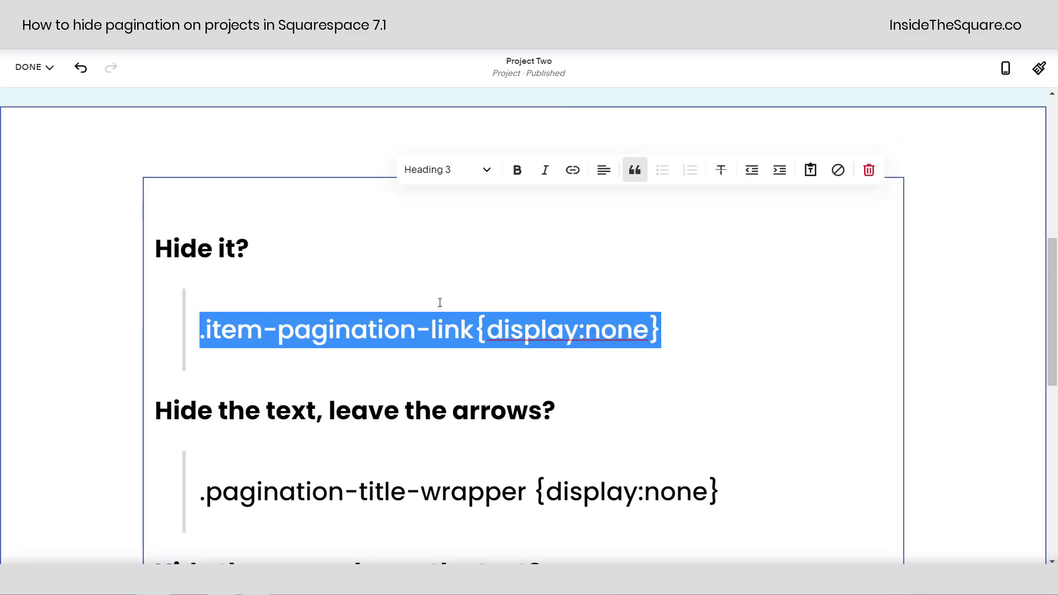
scroll(452, 296, down, 1)
scroll(451, 296, up, 5)
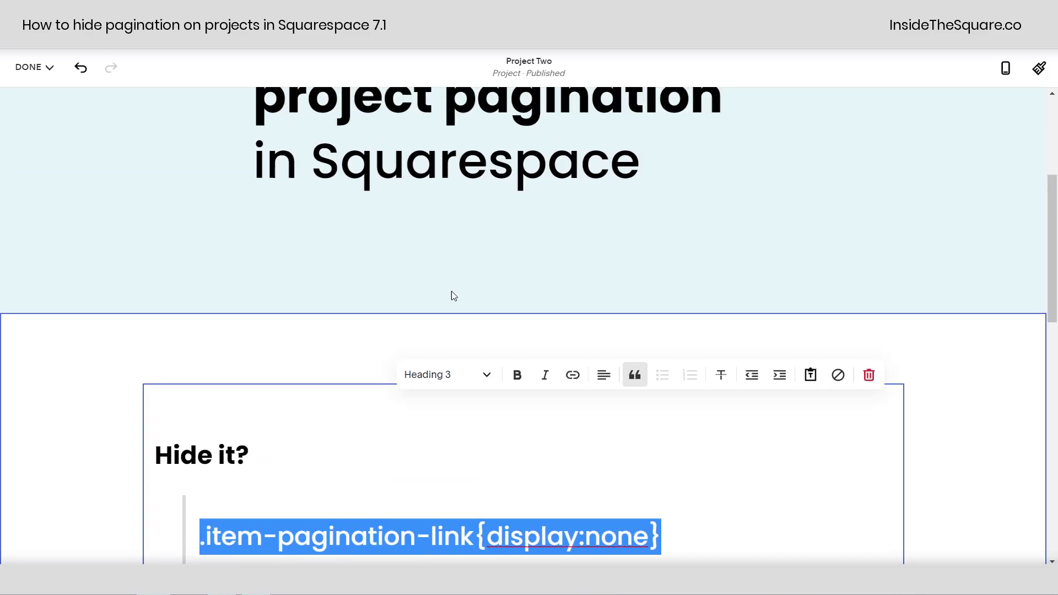
- Replace the Code block's pagination-icon rule with the pagination-link rule and save the page
click(437, 224)
click(434, 215)
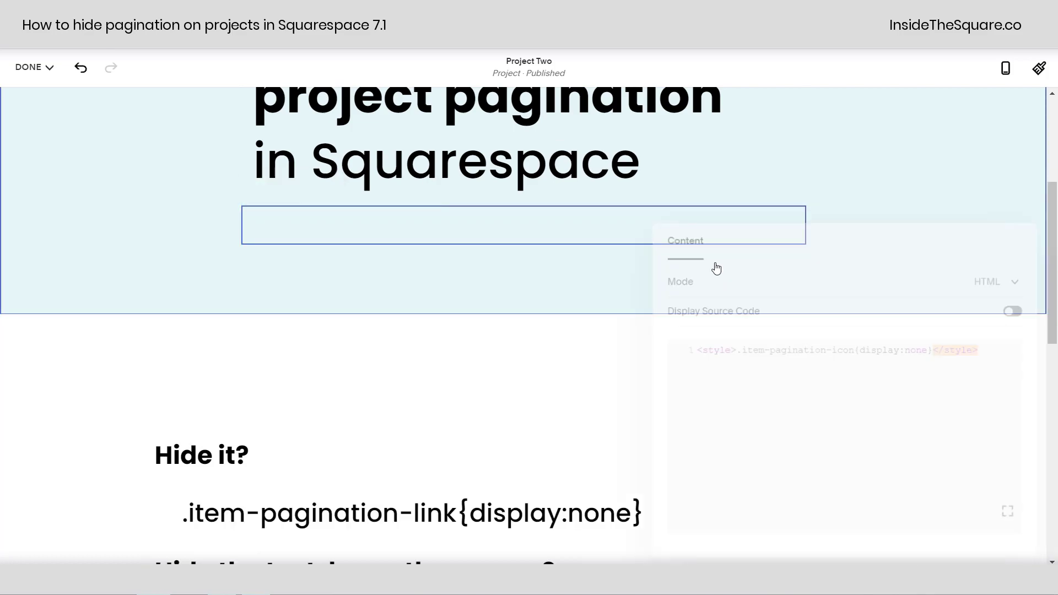
drag(937, 350, 732, 350)
key(ctrl+v)
drag(812, 230, 689, 168)
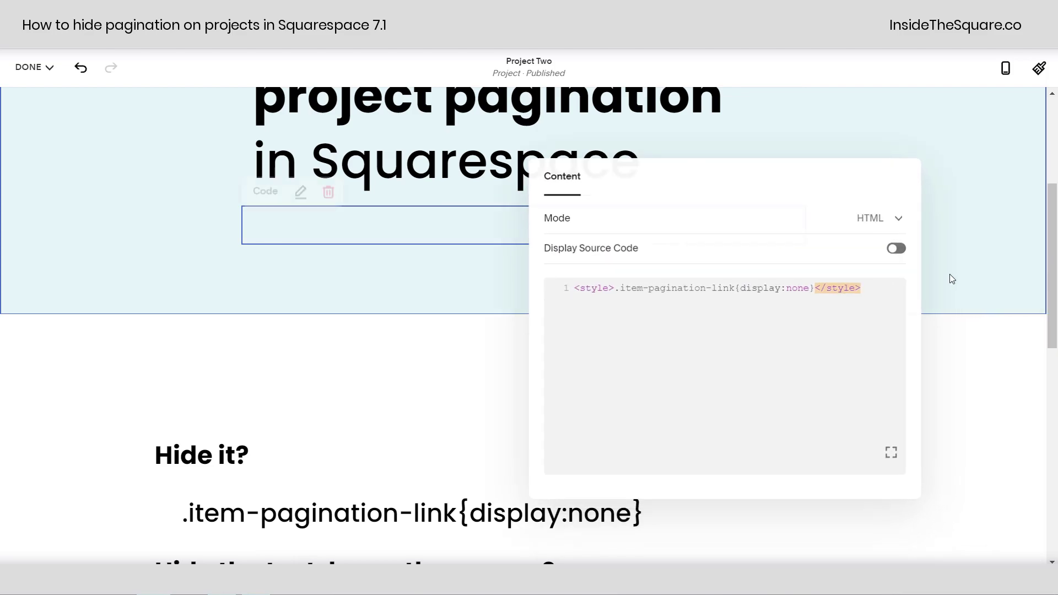
click(952, 278)
scroll(643, 283, down, 10)
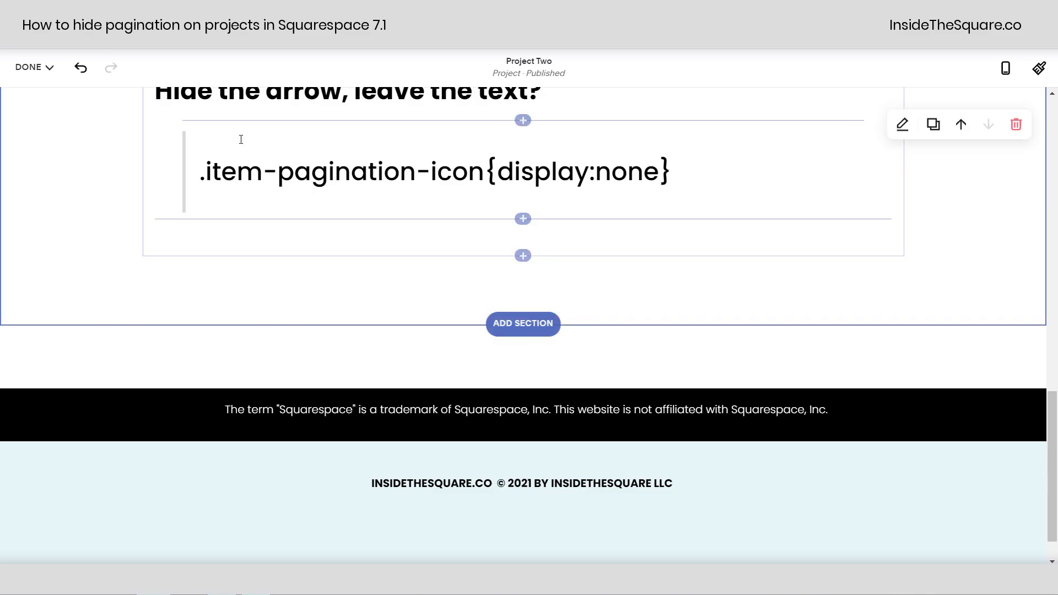
click(29, 67)
click(35, 95)
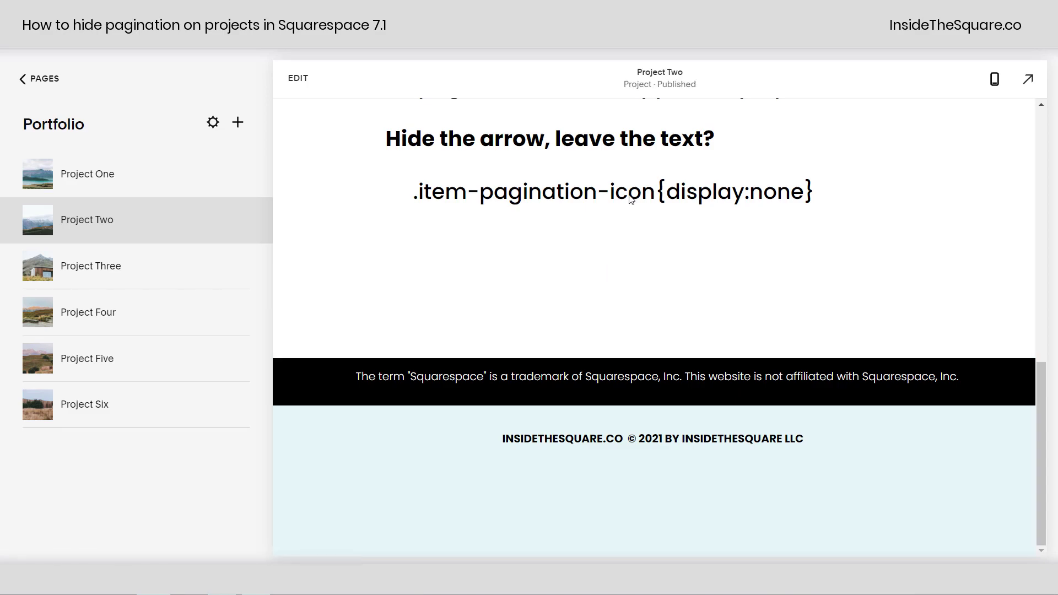
click(200, 257)
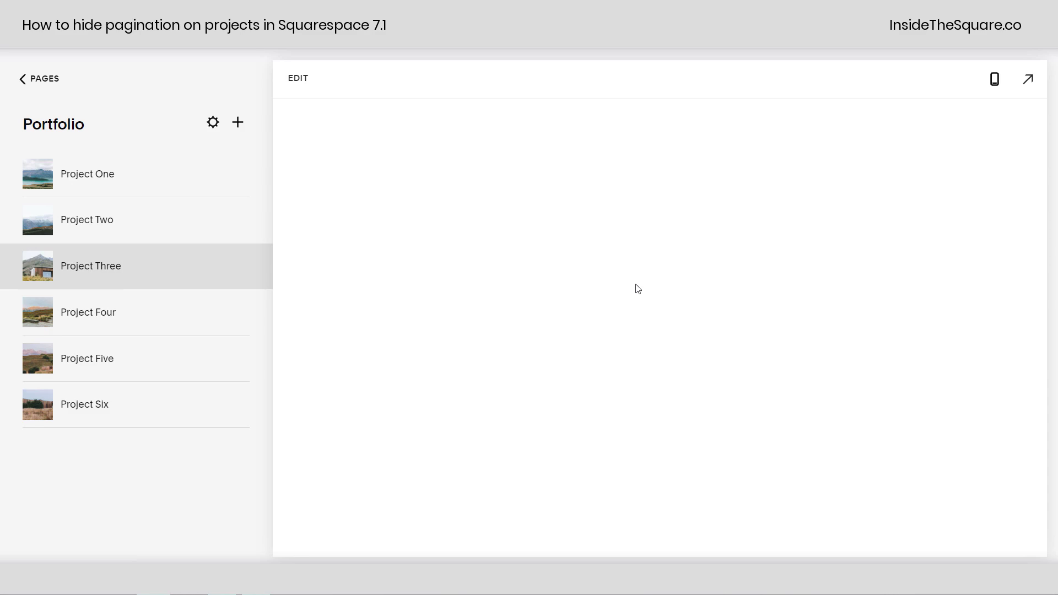
scroll(740, 337, down, 10)
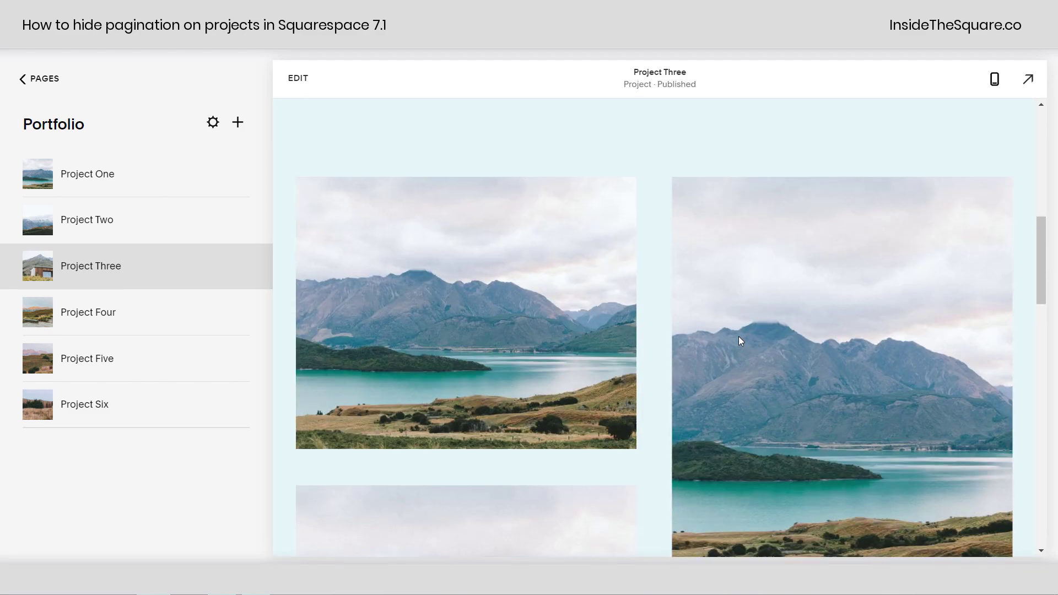
scroll(739, 343, down, 10)
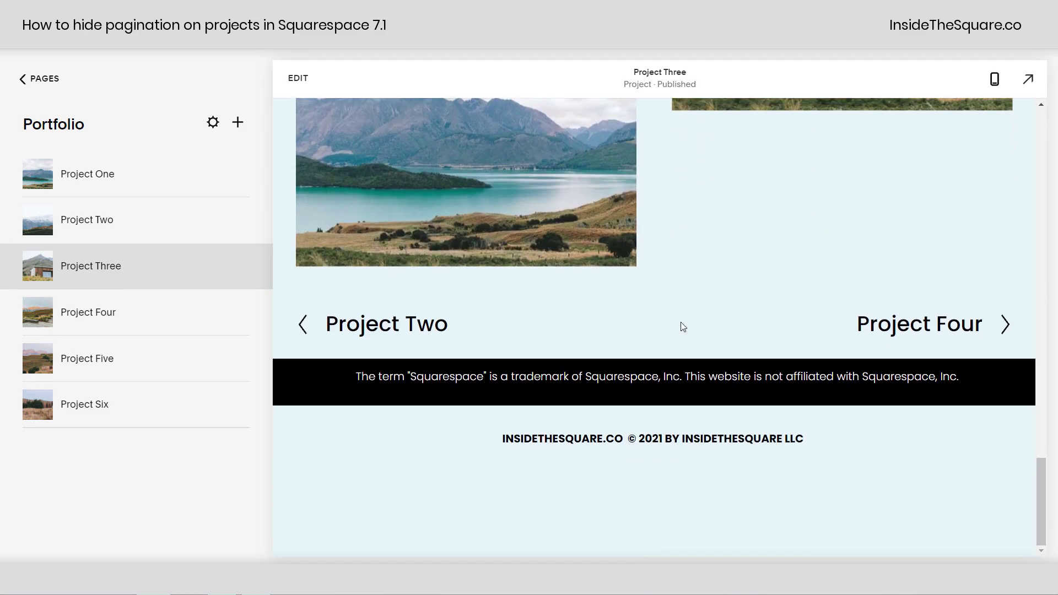
click(128, 313)
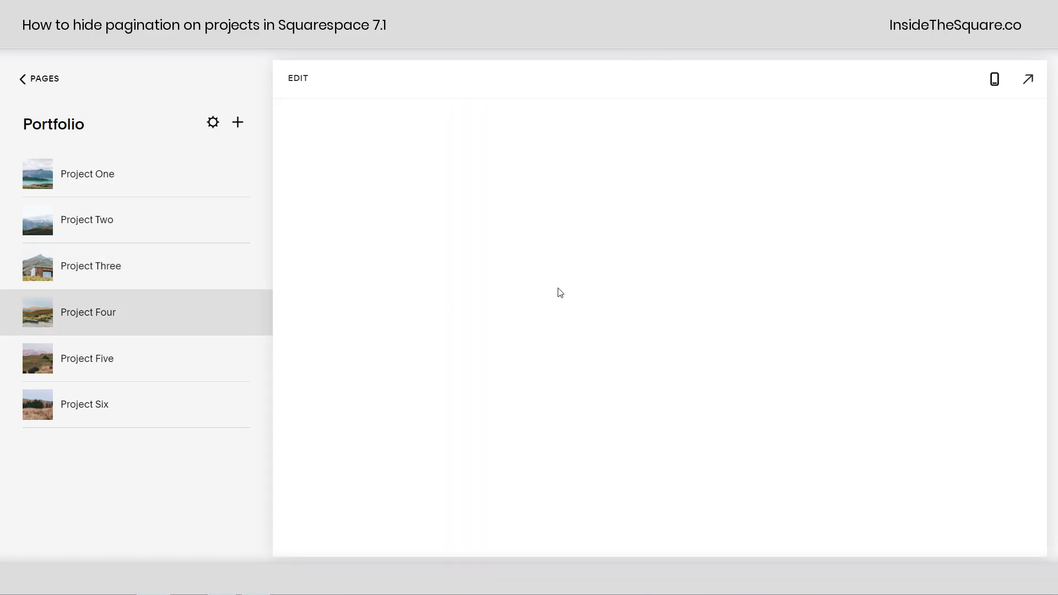
scroll(718, 323, down, 10)
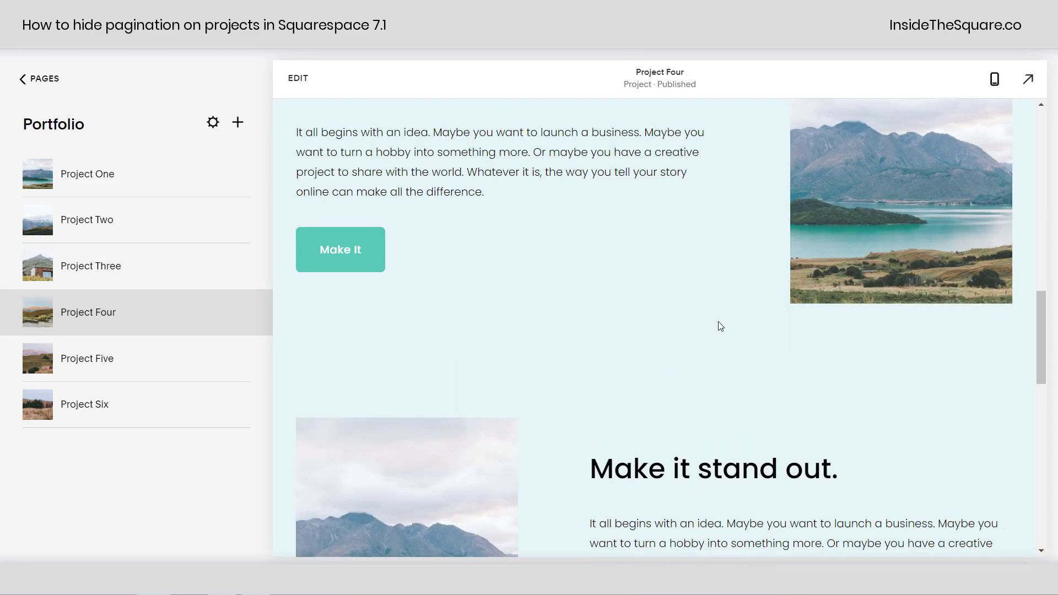
scroll(722, 328, down, 5)
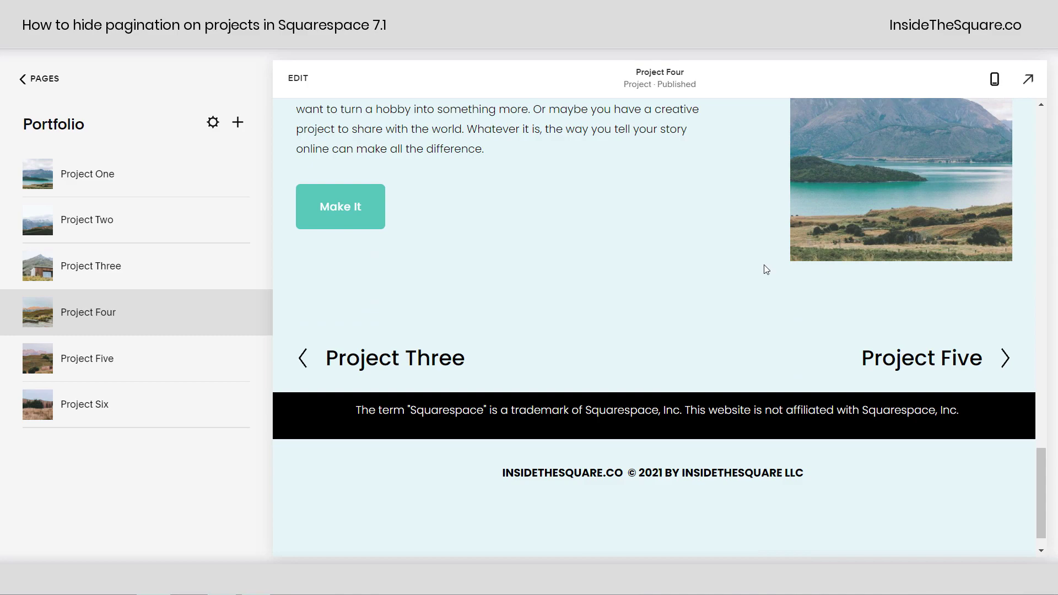
click(135, 234)
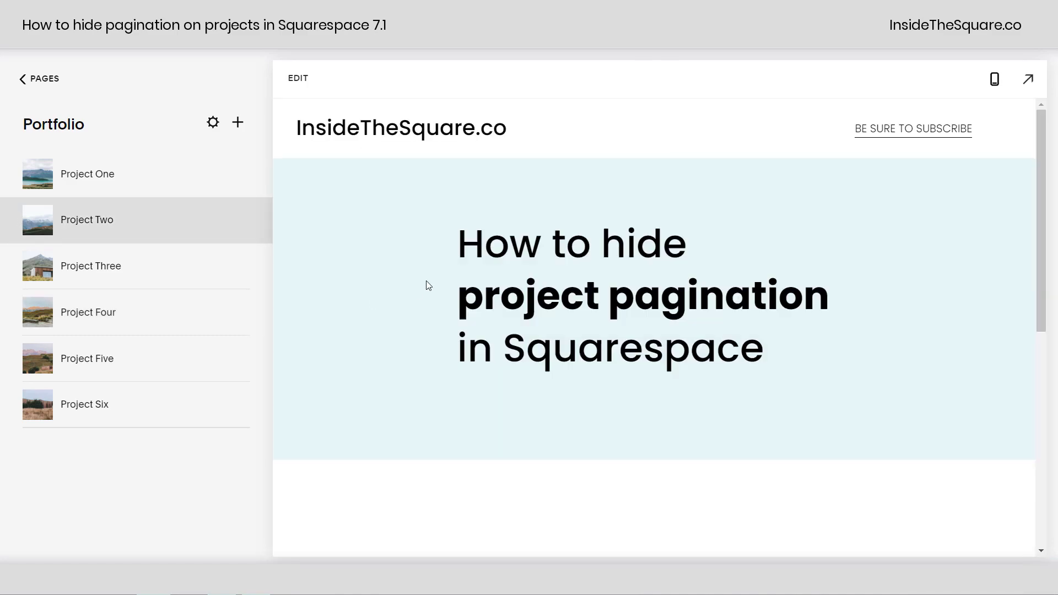
scroll(614, 250, down, 1)
scroll(532, 271, down, 3)
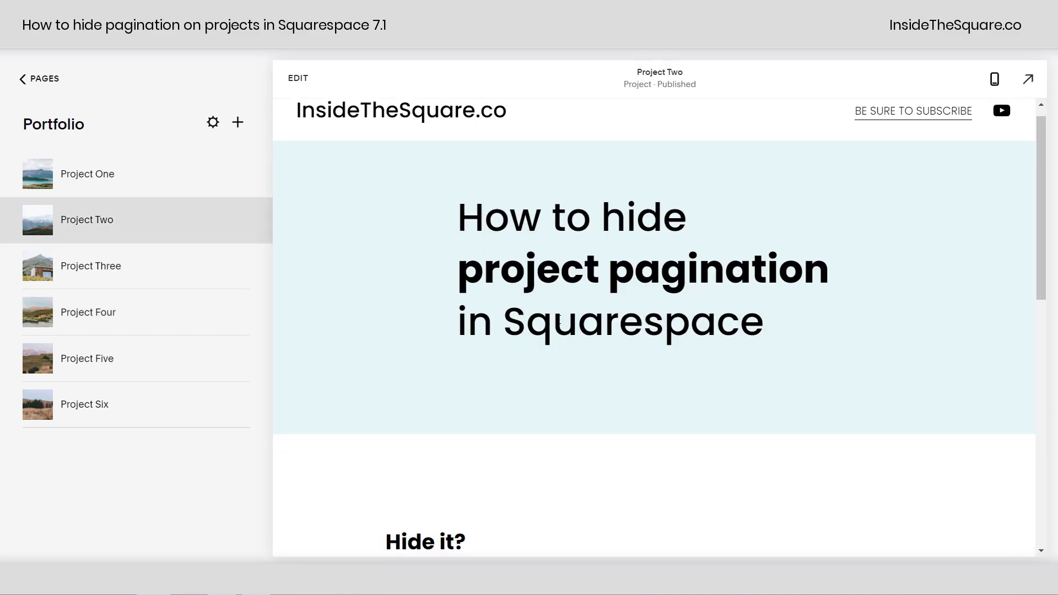
scroll(533, 272, down, 8)
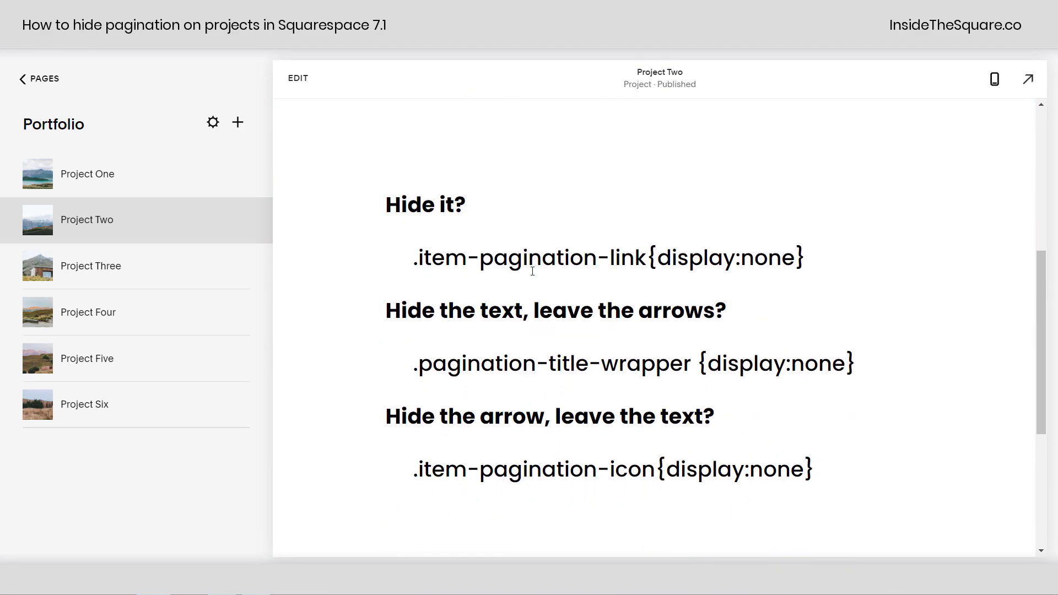
scroll(532, 276, up, 10)
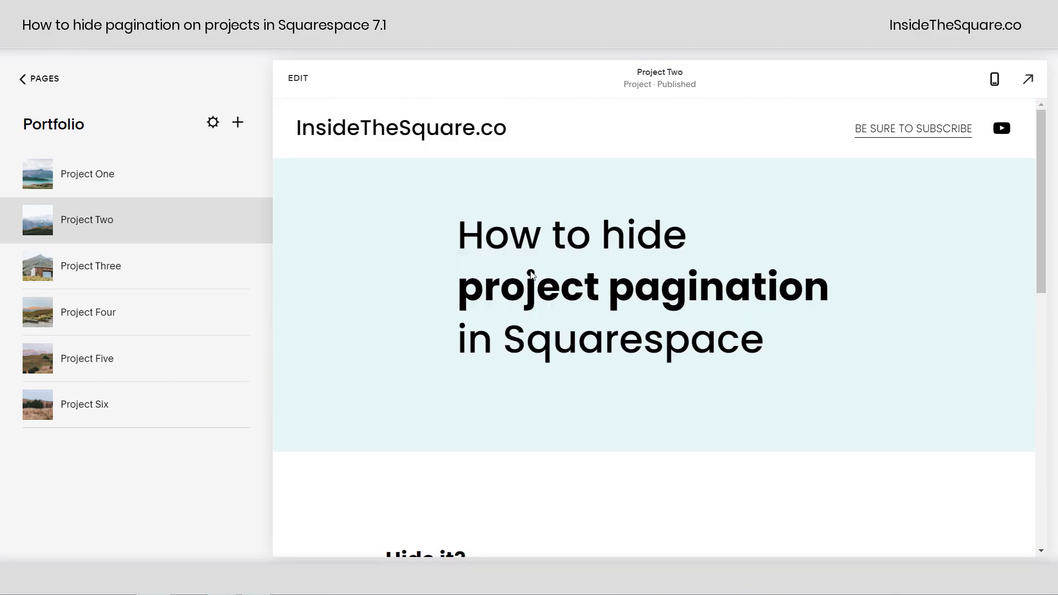
scroll(542, 259, down, 4)
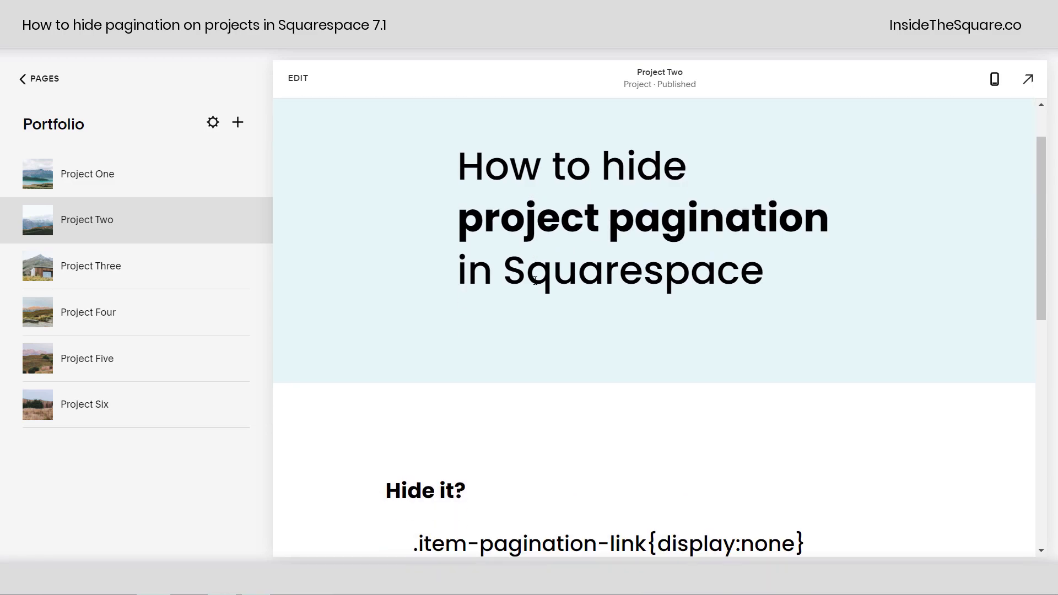
scroll(535, 281, down, 3)
drag(414, 268, 647, 265)
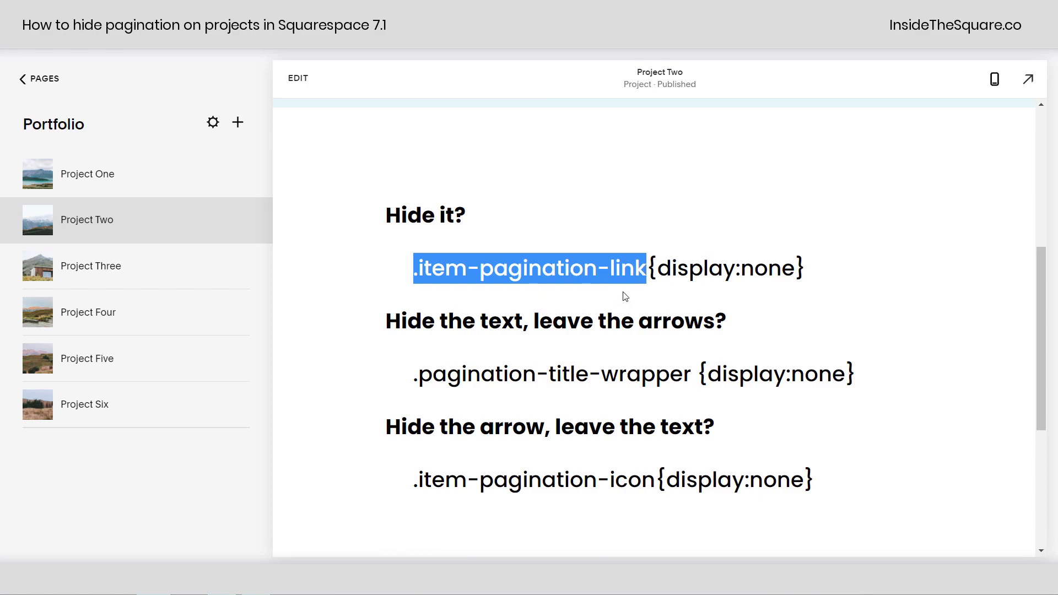
drag(397, 378, 700, 364)
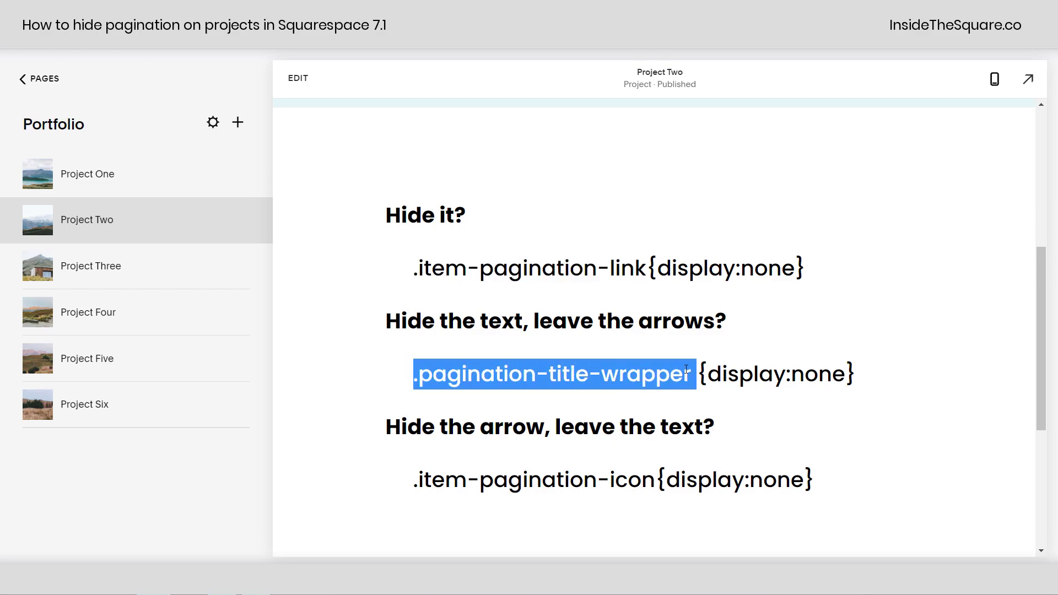
drag(416, 482, 657, 491)
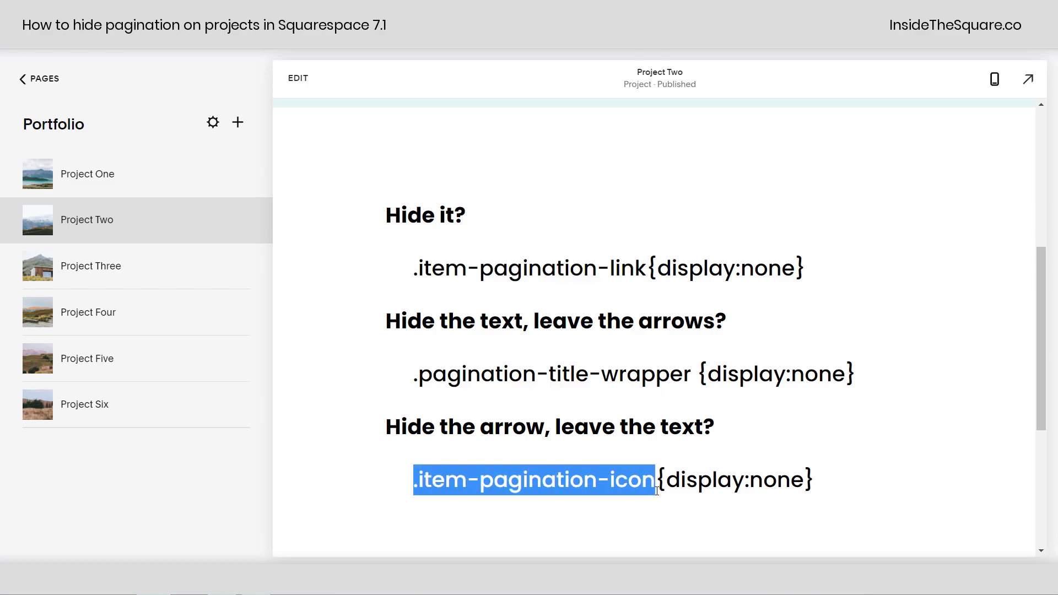
scroll(673, 467, down, 1)
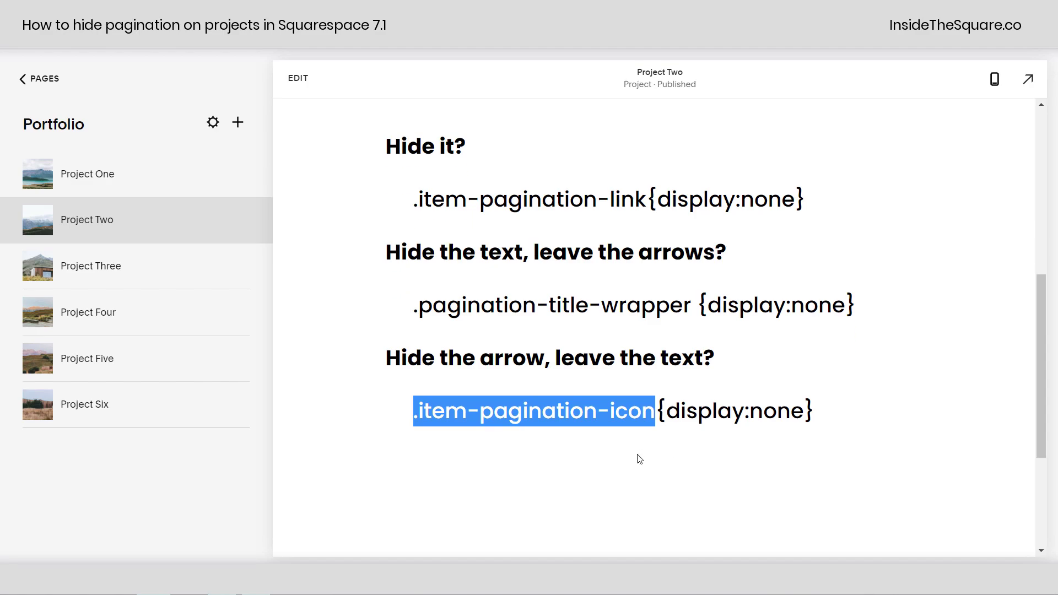
- Paste the .item-pagination-link{display:none} rule into the Portfolio page header code injection
click(212, 123)
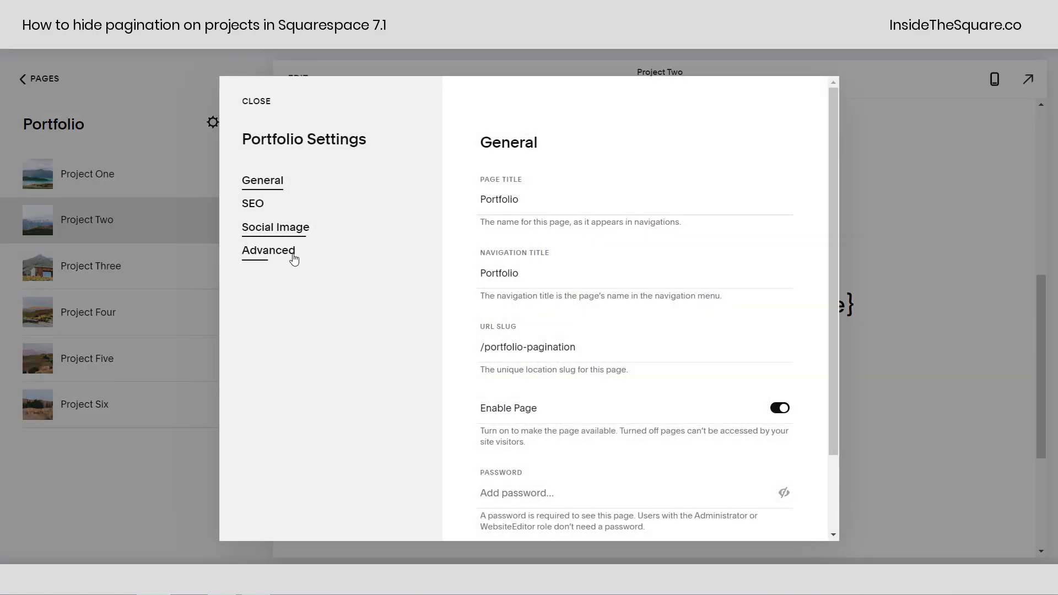
drag(292, 253, 248, 278)
click(607, 337)
text(.item-pagination-link{display:none})
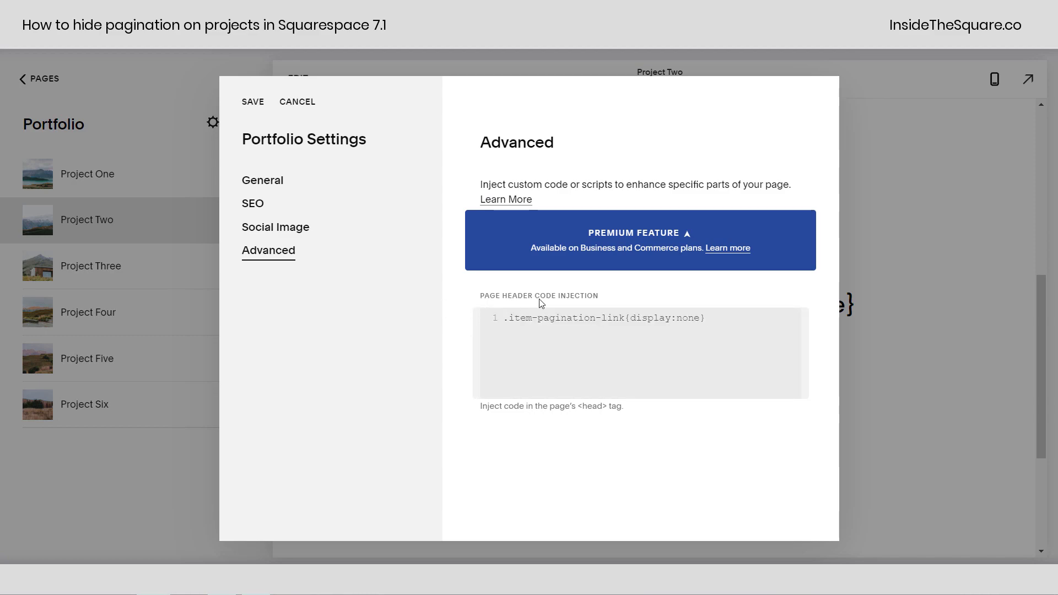
- Wrap the rule in <Style></Style> tags, moving the closing tag after it
click(499, 319)
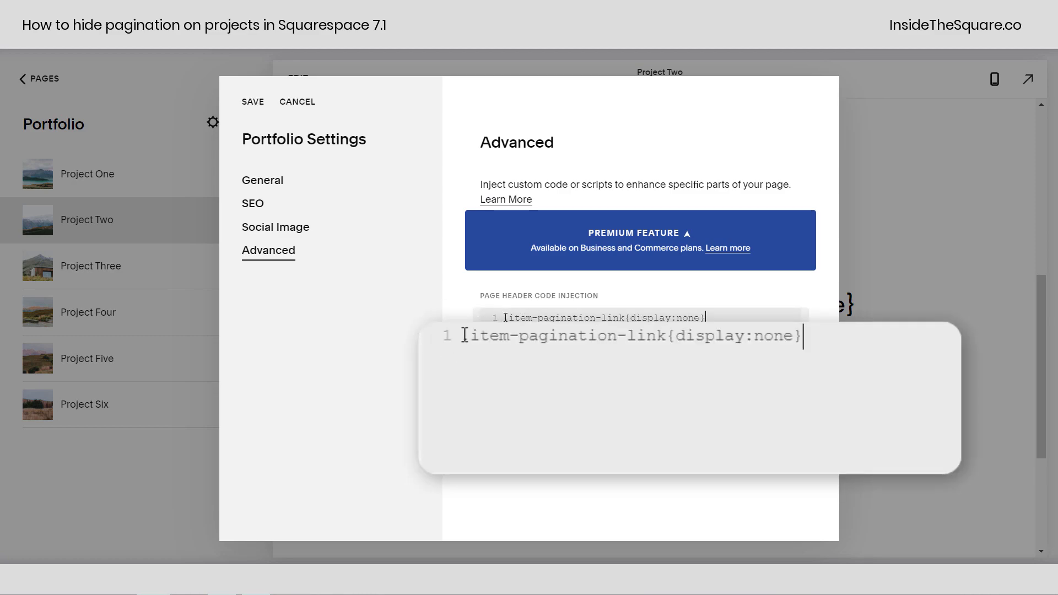
text(<Style></Style>)
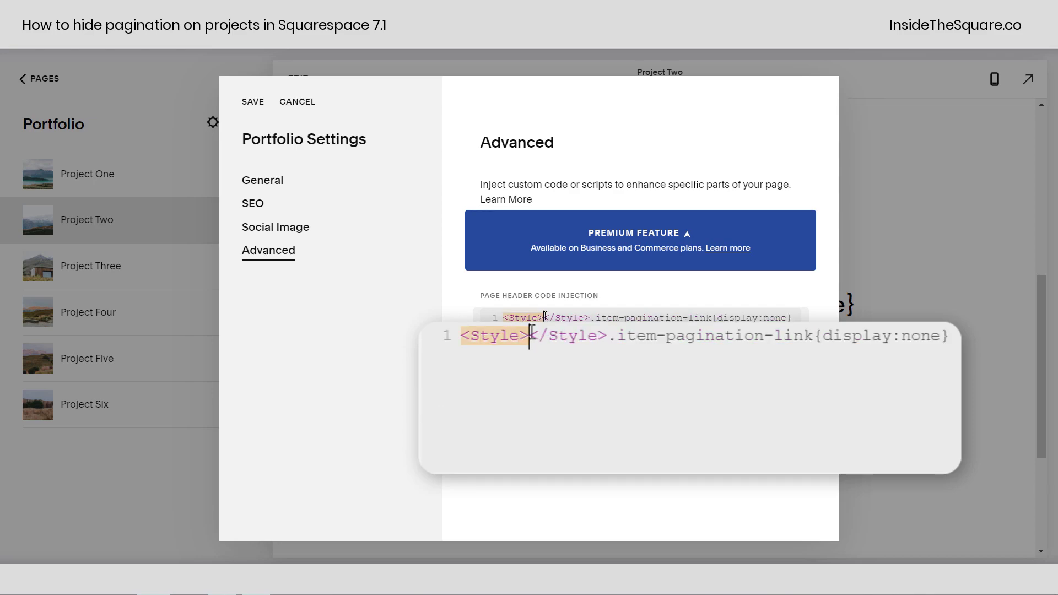
mouse_move(544, 318)
mouse_down()
mouse_move(588, 318)
mouse_move(549, 315)
mouse_up()
key(ctrl+x)
click(772, 317)
key(ctrl+v)
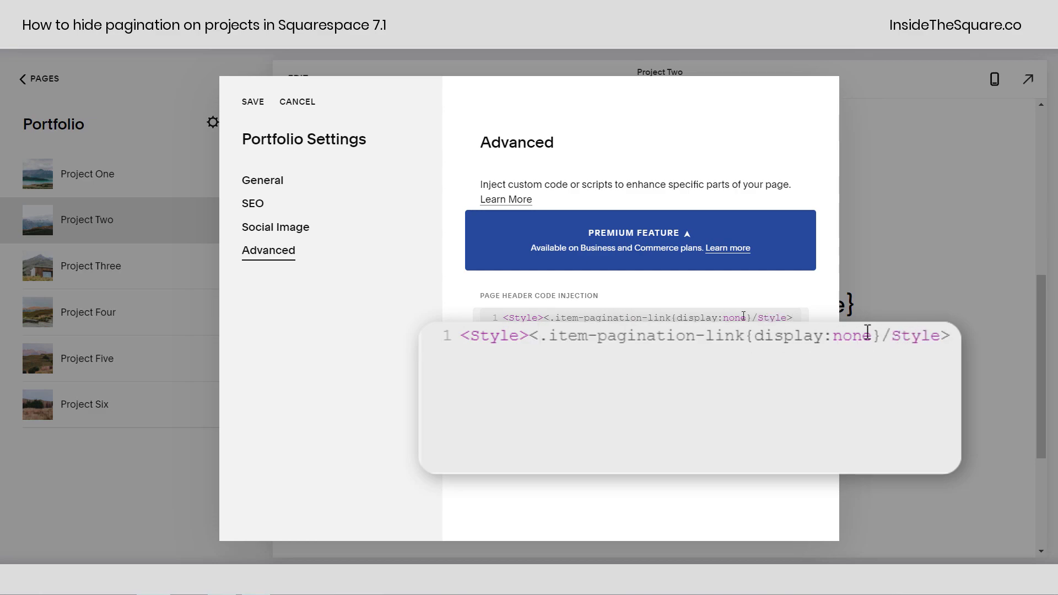
click(550, 318)
key(BackSpace)
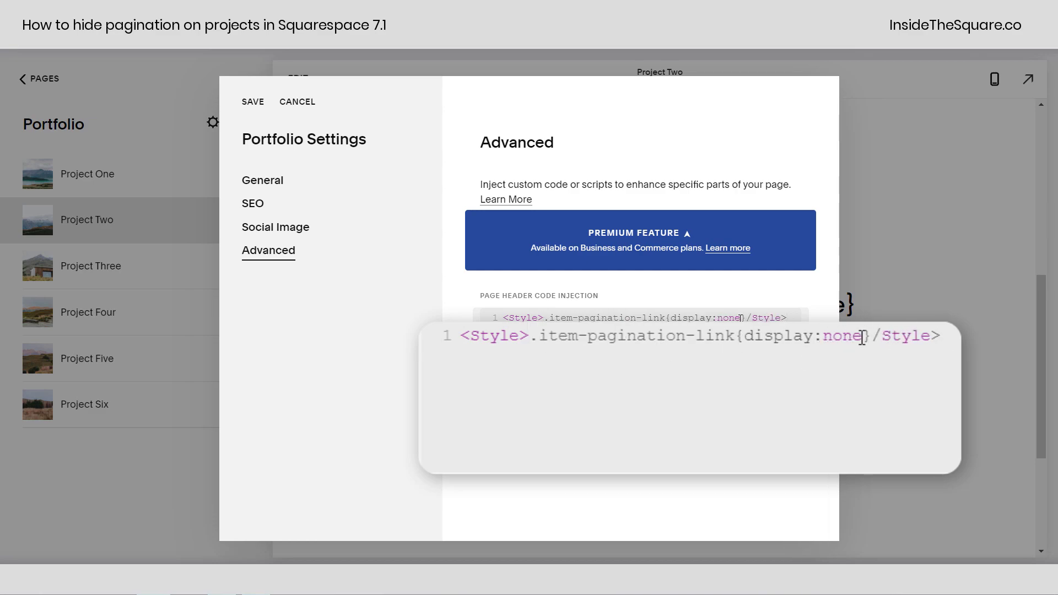
text(<)
key(End)
- Review the <Style> tags and rule, then save the Portfolio settings
drag(544, 319, 499, 319)
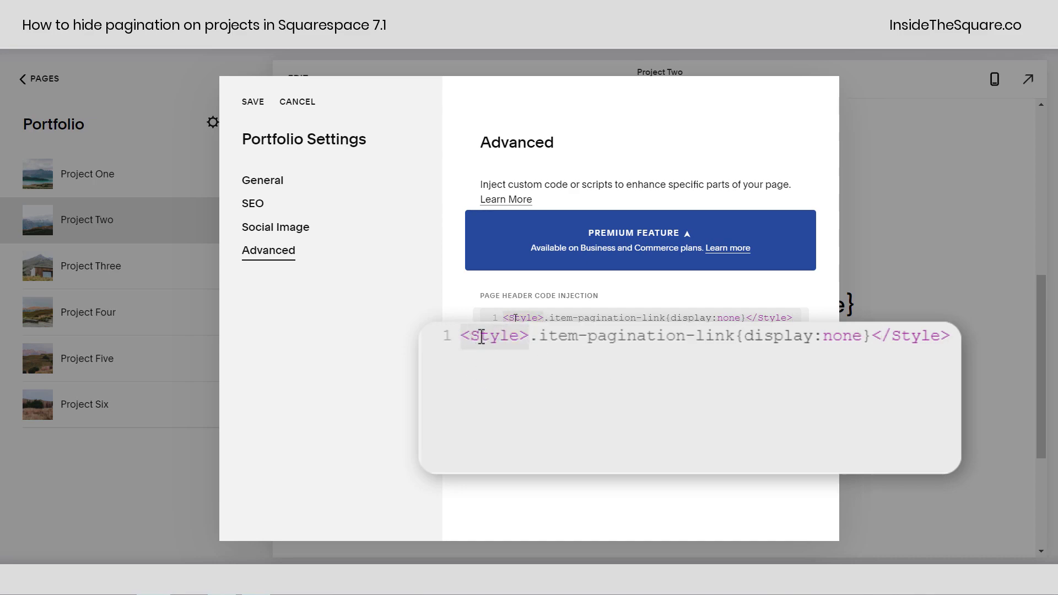
click(512, 318)
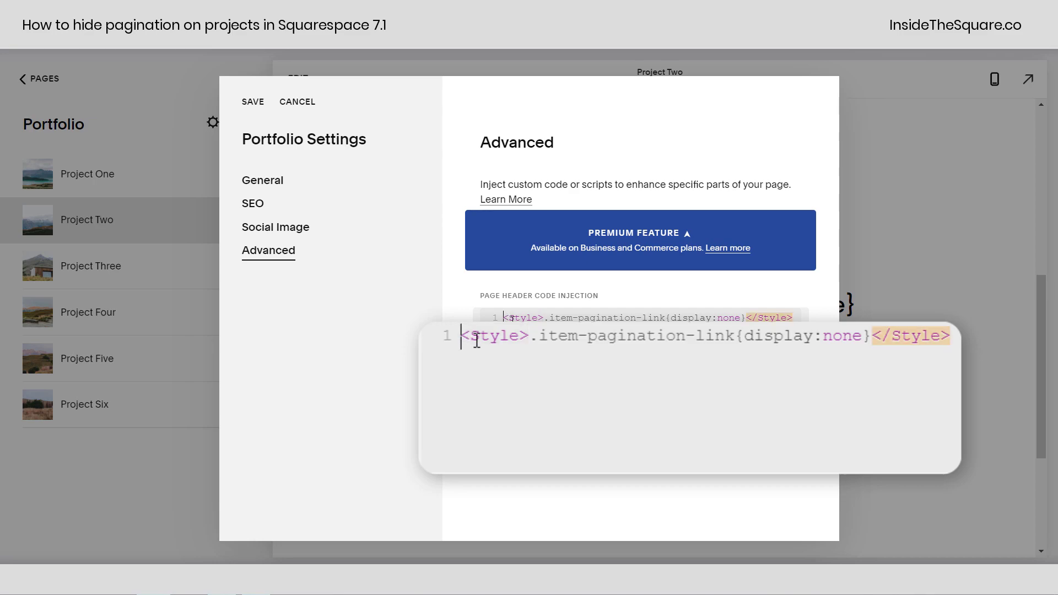
click(543, 318)
drag(544, 318, 496, 328)
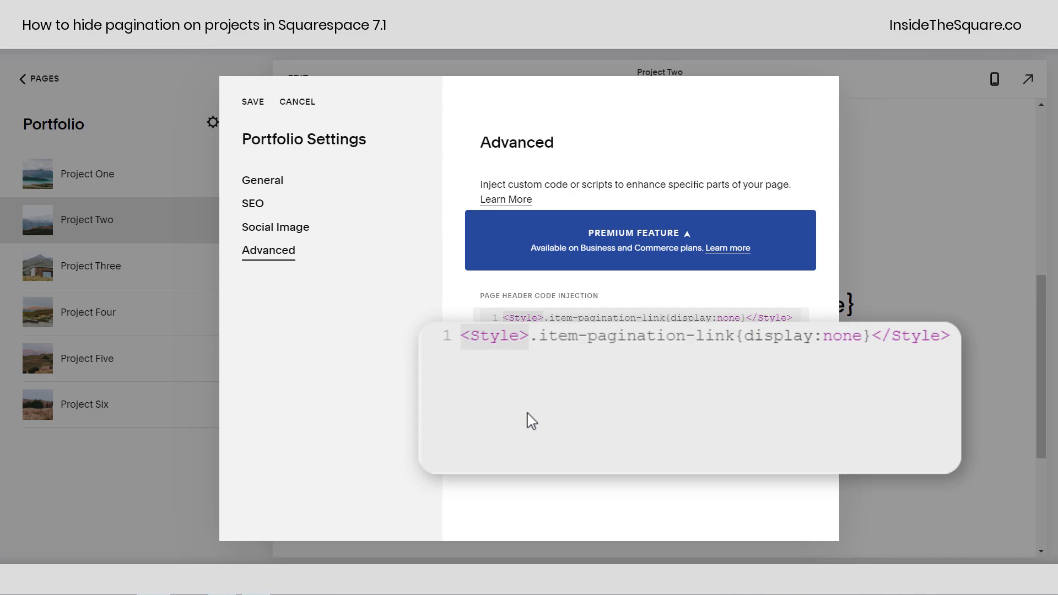
drag(532, 335, 587, 336)
drag(681, 351, 940, 341)
click(882, 339)
click(797, 315)
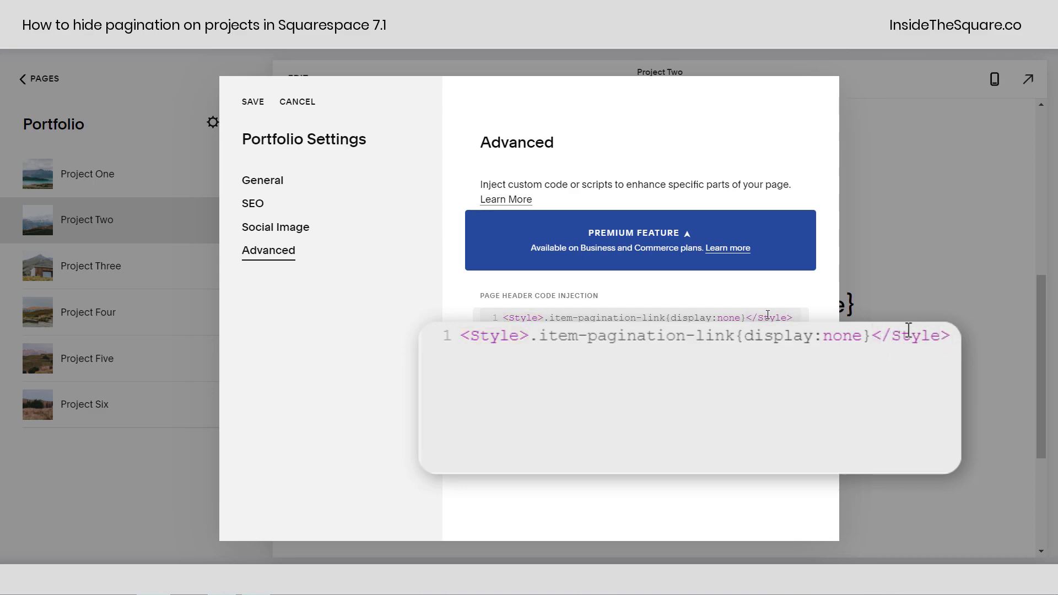
click(261, 104)
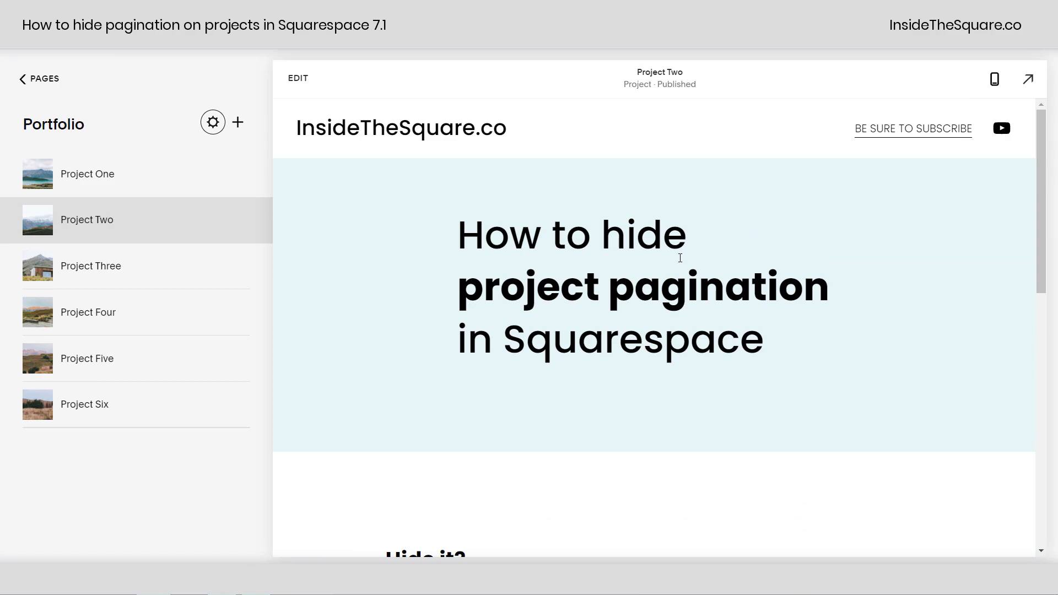
- Edit Project Two and show the Code block's <style>.item-pagination-link{display:none}</style> content
scroll(675, 256, down, 5)
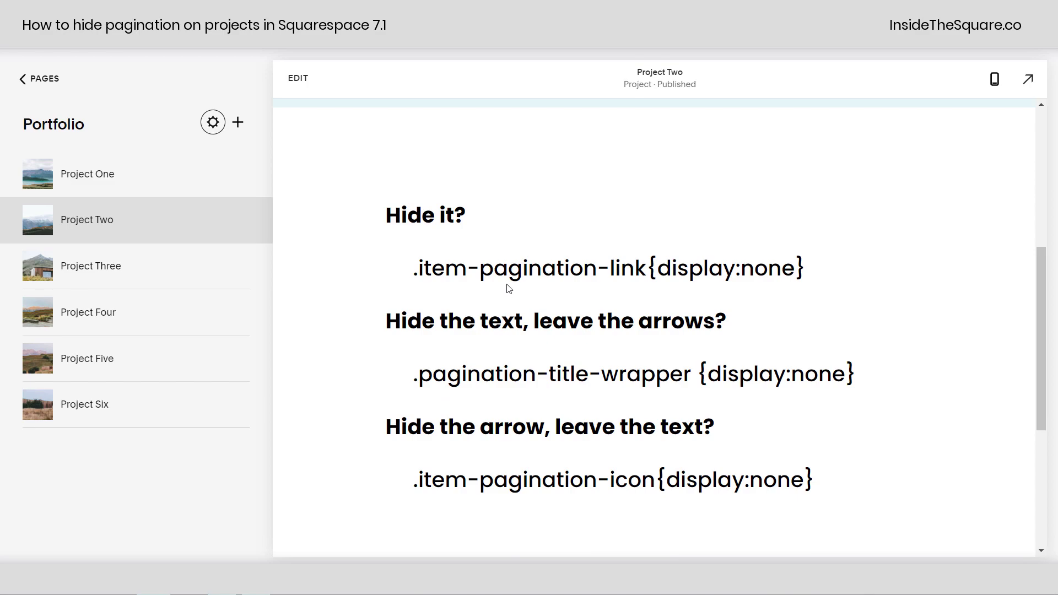
scroll(706, 252, up, 5)
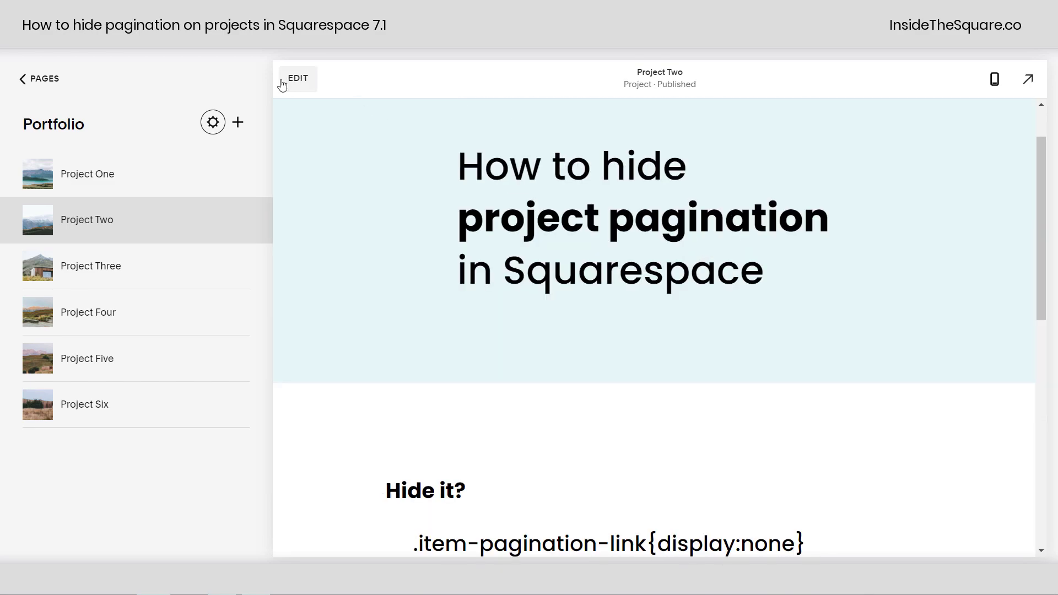
click(292, 81)
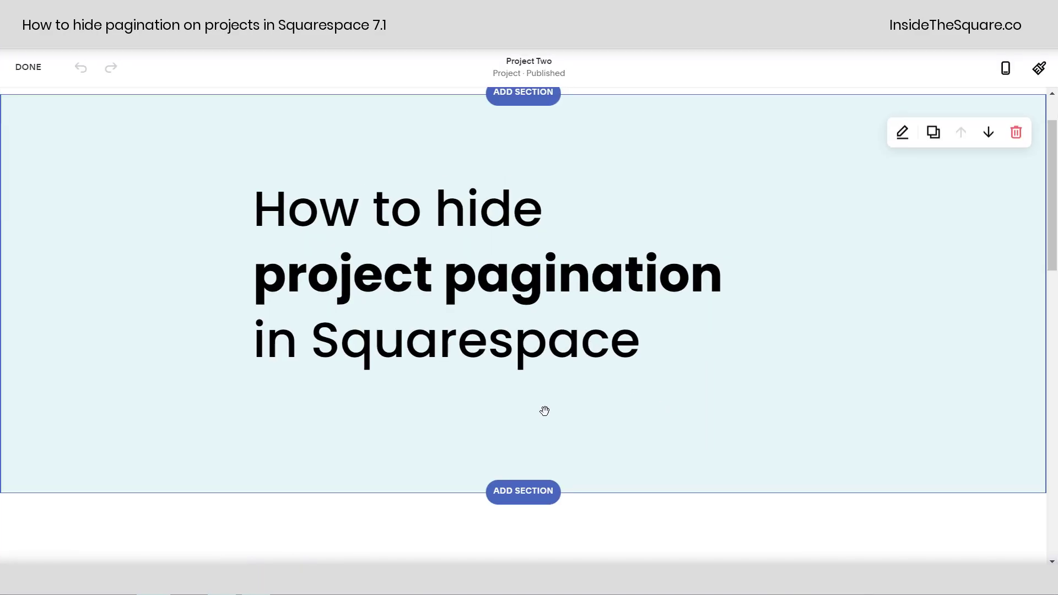
double_click(540, 400)
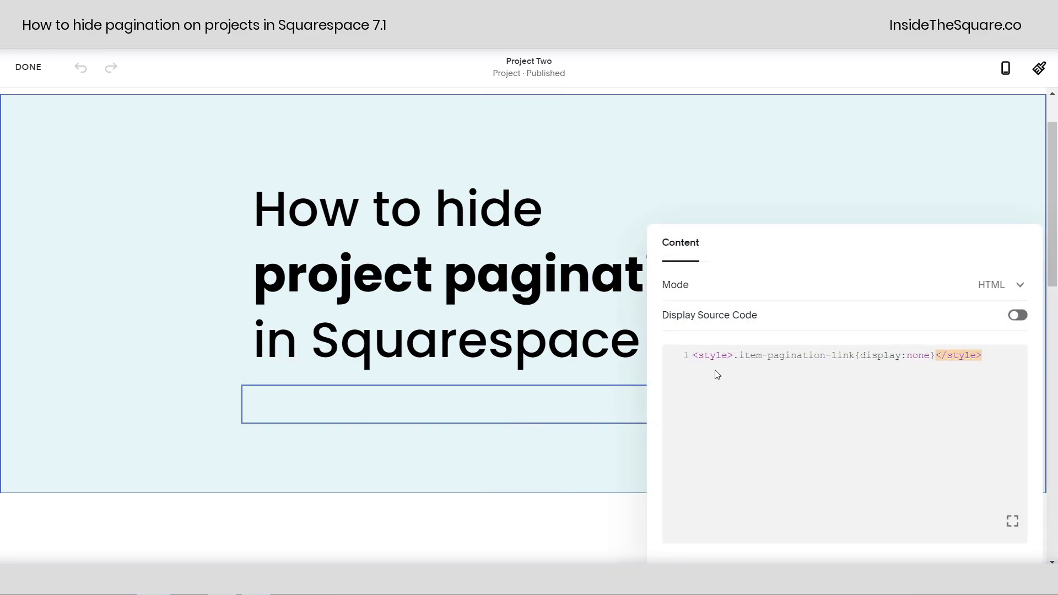
drag(736, 356, 662, 353)
click(939, 354)
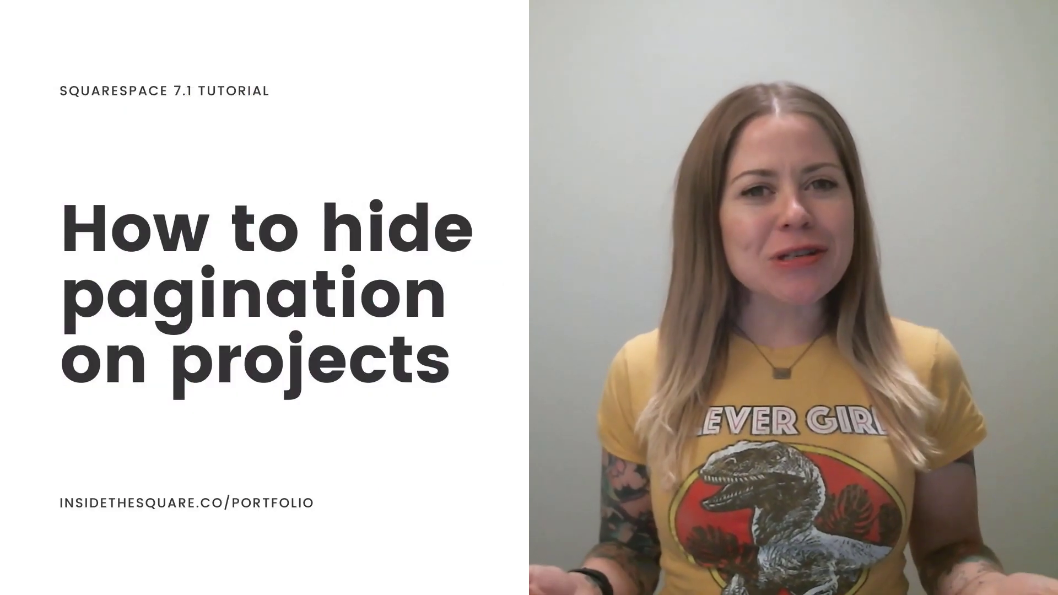